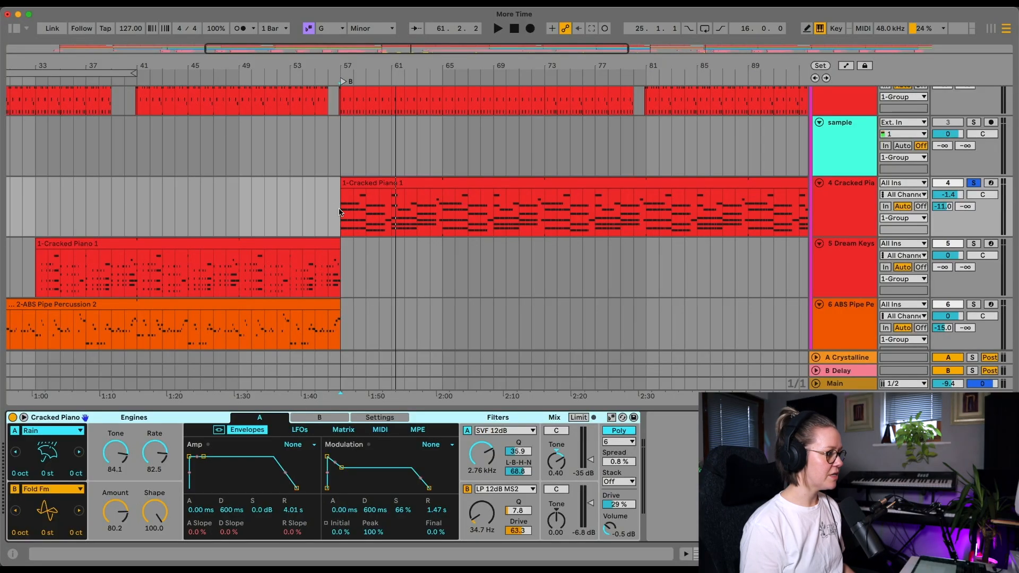
Play the soloed Cracked Piano clip from its start at bar 57.
{"action": "left_click", "coordinate": [337, 208]}
{"action": "key", "text": "space"}
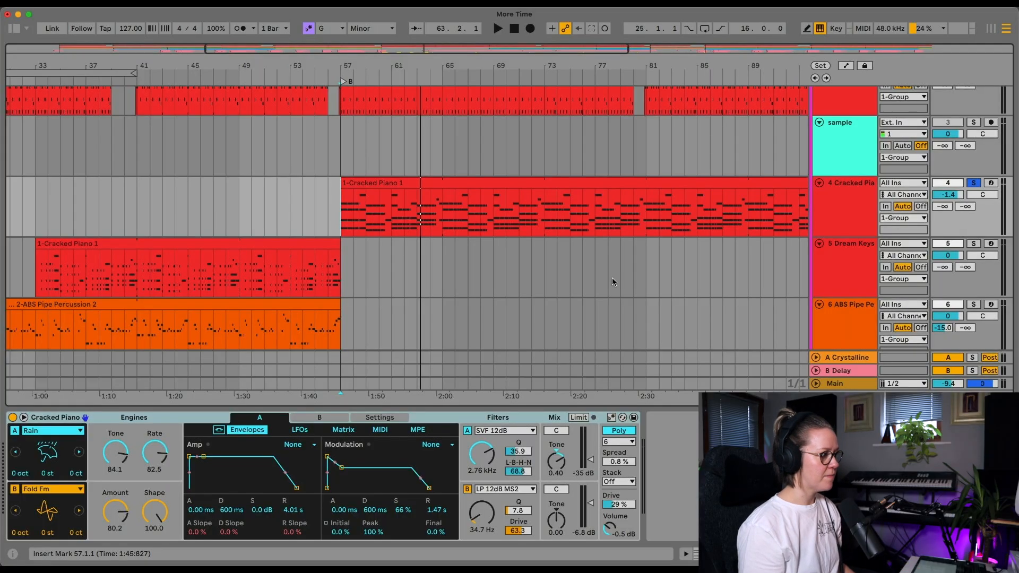
Open the Crystalline reverb on return A, turn its ducker fully down and move its window clear of the piano's mixer channel.
{"action": "key", "text": "Tab"}
{"action": "left_click", "coordinate": [850, 54]}
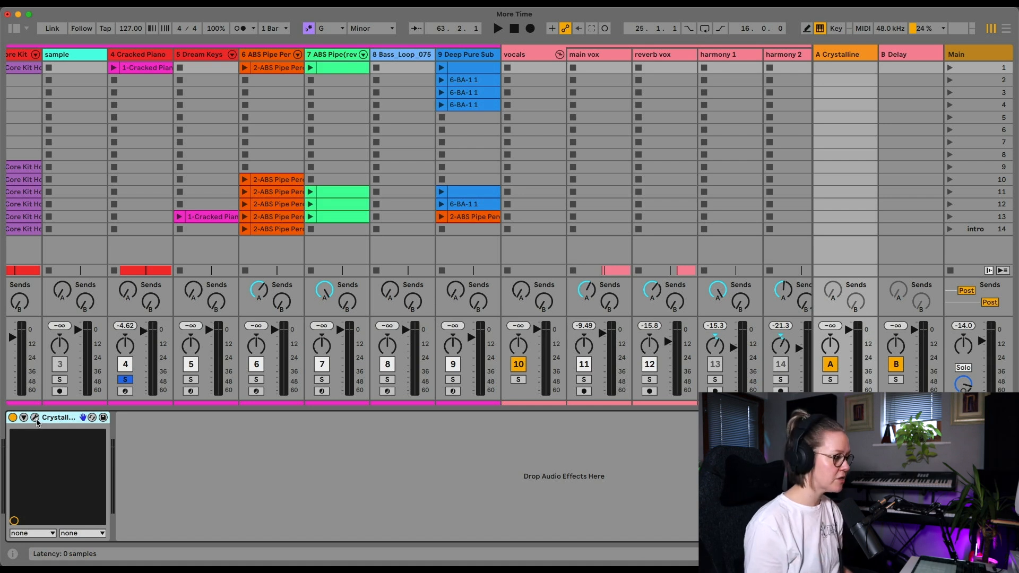
{"action": "left_click", "coordinate": [36, 419]}
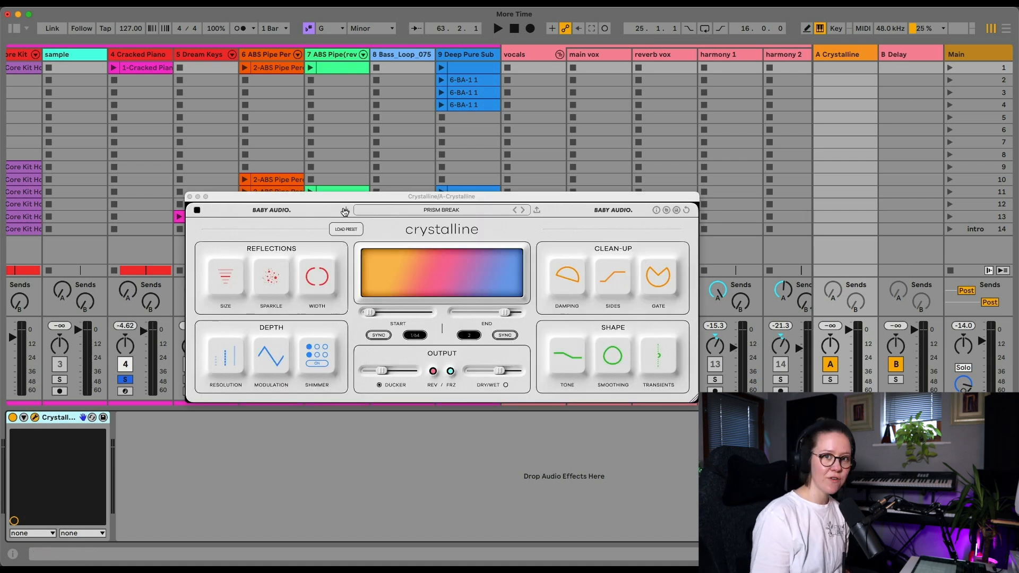
{"action": "left_click_drag", "start_coordinate": [386, 376], "coordinate": [376, 377]}
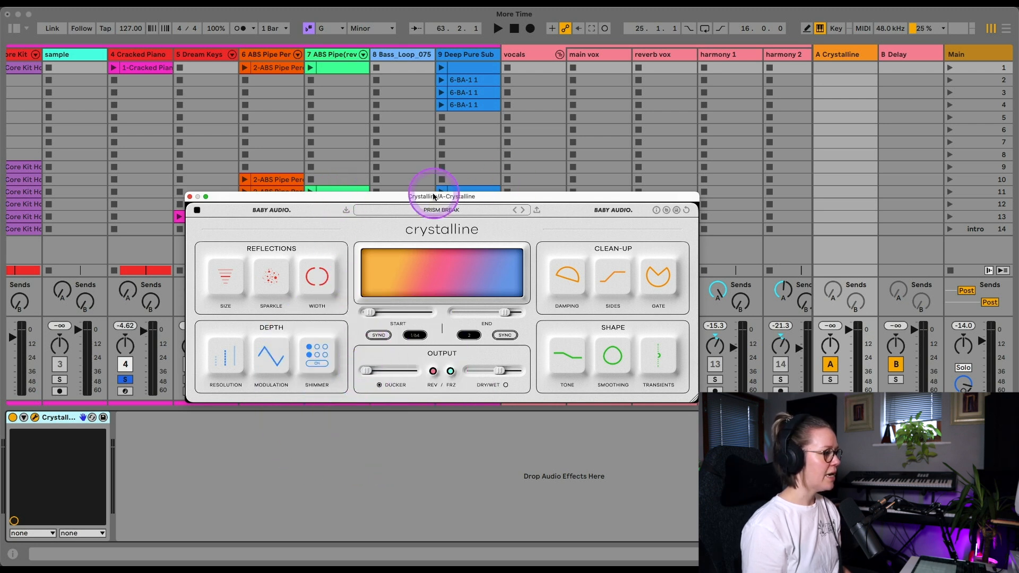
{"action": "left_click_drag", "start_coordinate": [433, 197], "coordinate": [660, 172]}
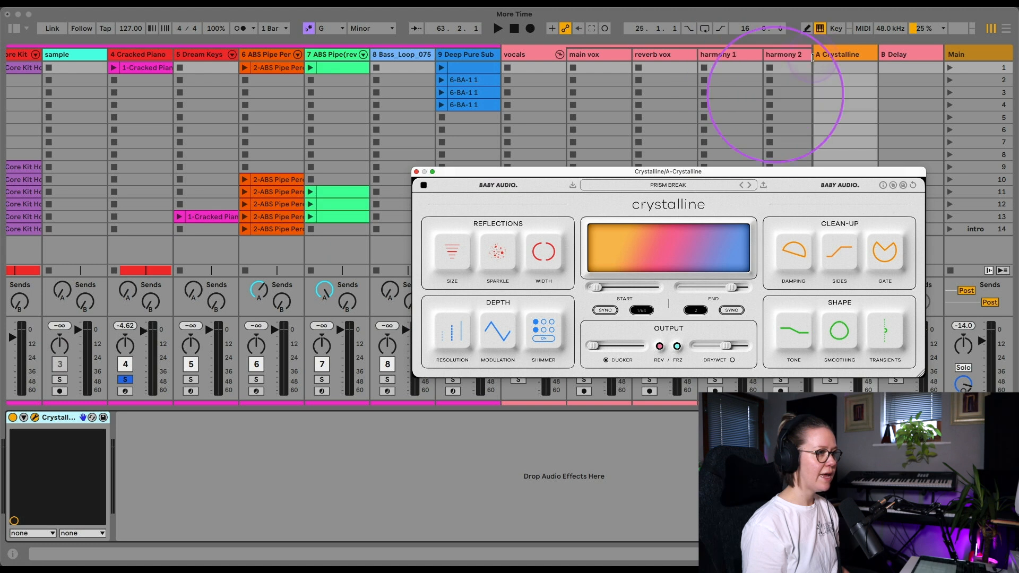
Set the Cracked Piano track's send to A Crystalline to -5.7 dB and play the part back in the arrangement.
{"action": "left_click_drag", "start_coordinate": [132, 293], "coordinate": [132, 256]}
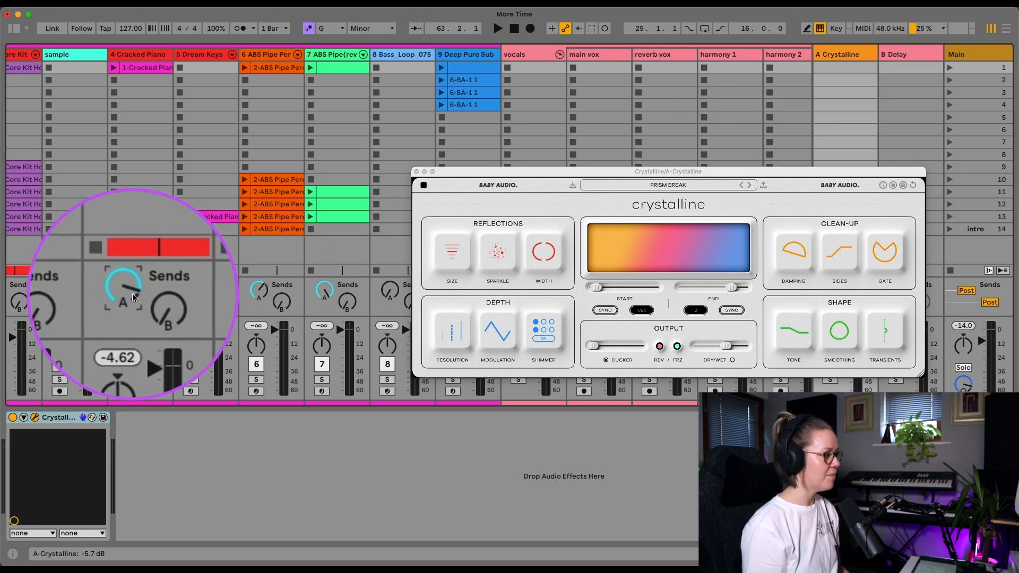
{"action": "key", "text": "Tab"}
{"action": "key", "text": "space"}
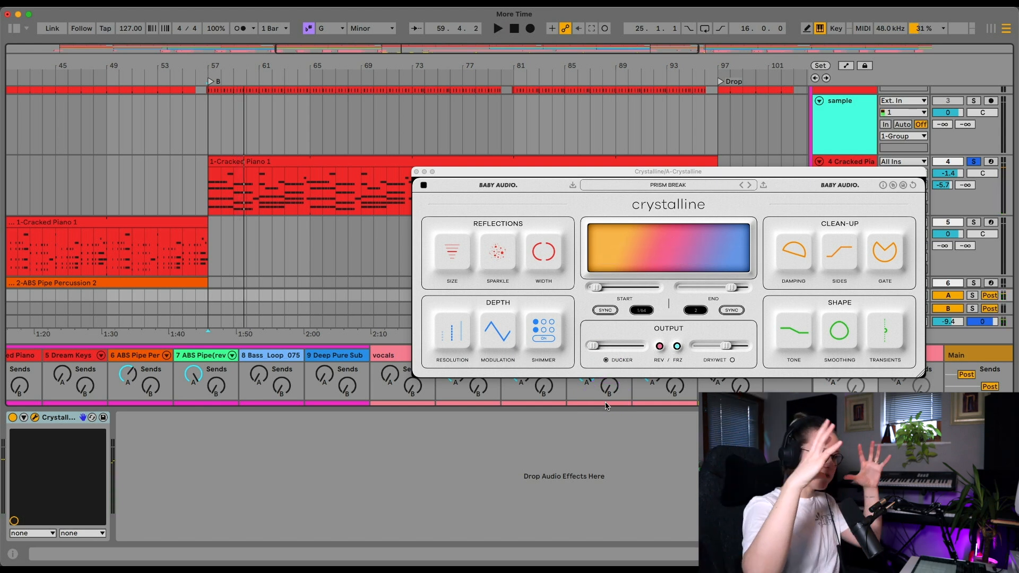
Adjust Crystalline's ducker to about 57 while comparing the reverb in playback.
{"action": "left_click_drag", "start_coordinate": [592, 349], "coordinate": [636, 349]}
{"action": "key", "text": "space"}
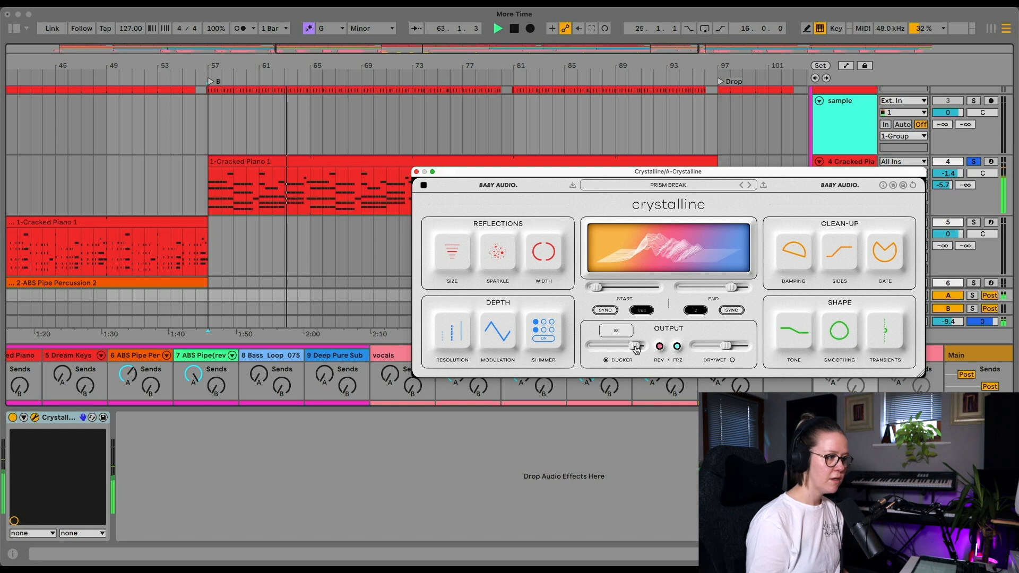
{"action": "left_click_drag", "start_coordinate": [637, 349], "coordinate": [623, 352]}
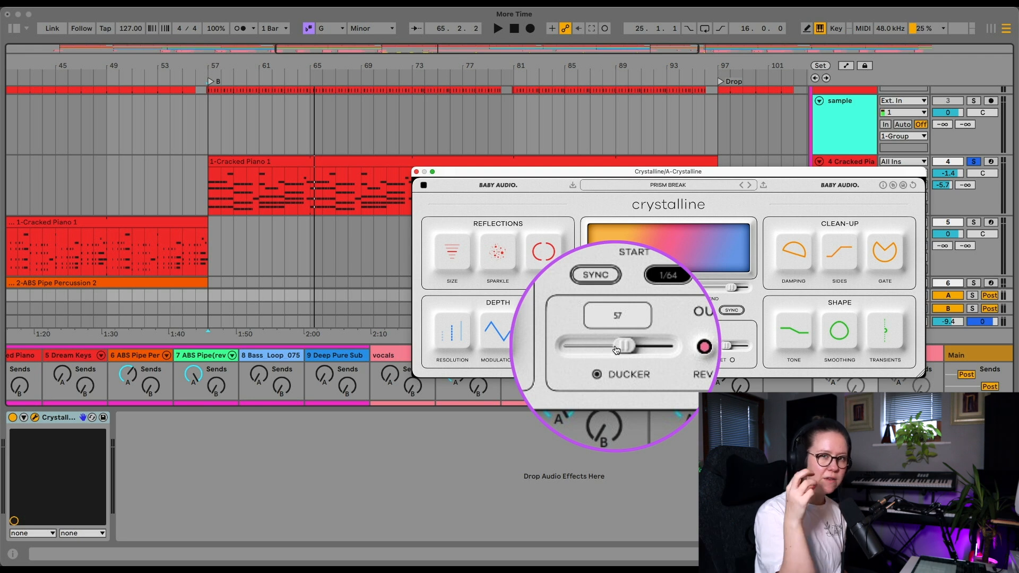
{"action": "key", "text": "space"}
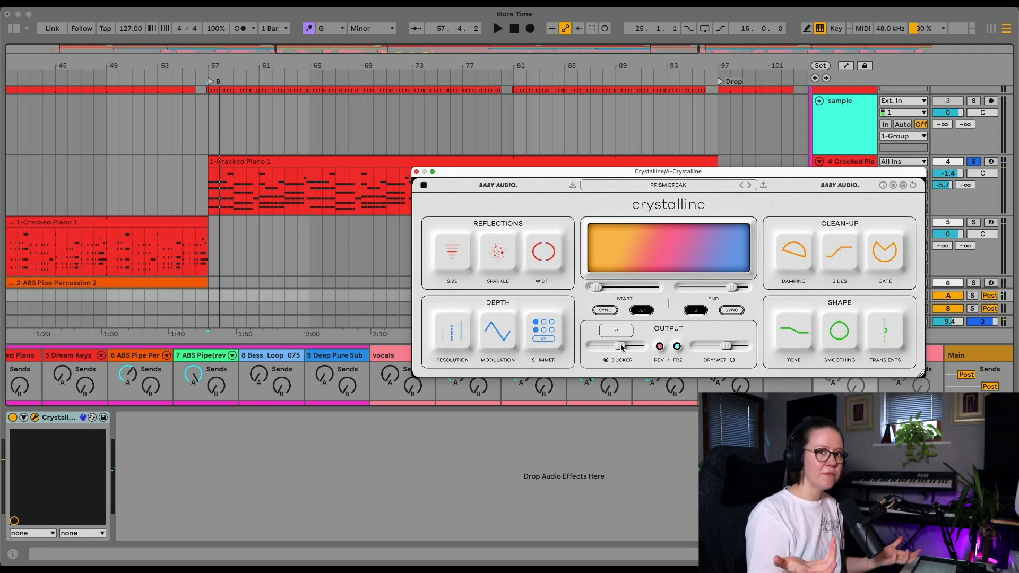
{"action": "key", "text": "space"}
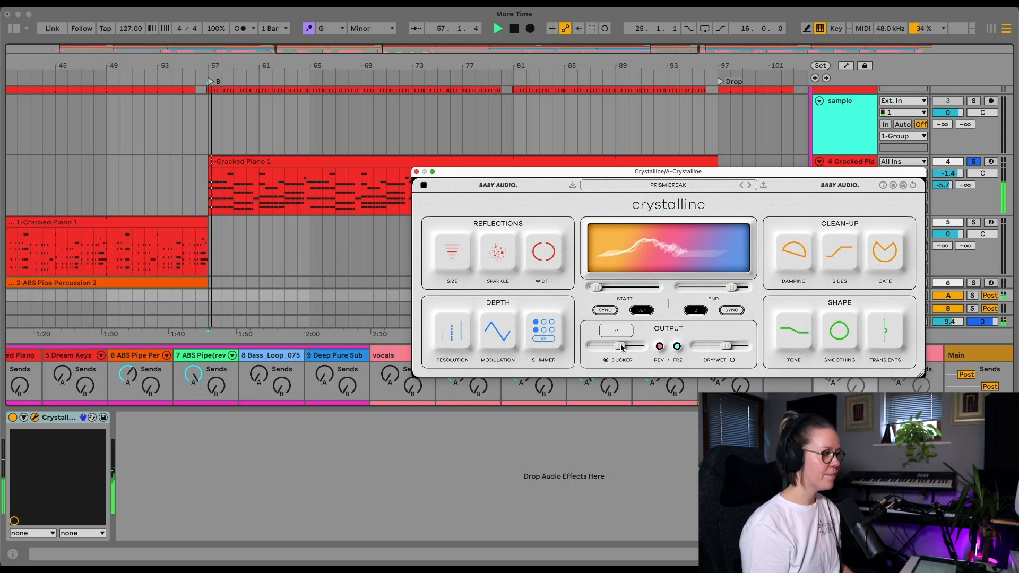
{"action": "left_click_drag", "start_coordinate": [623, 347], "coordinate": [621, 348]}
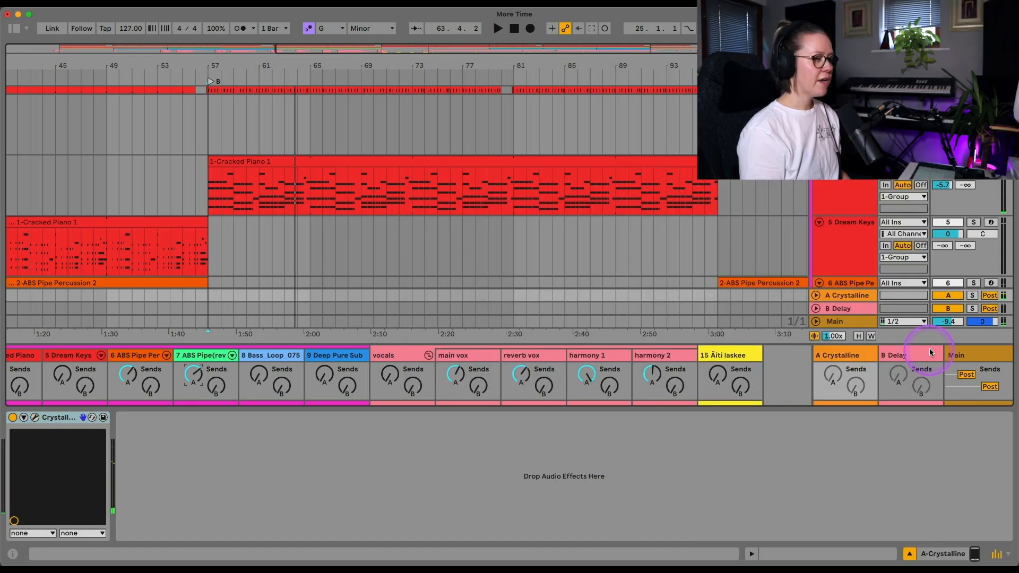
Show the B Delay return's Delay and set the Cracked Piano track's send to it to -13.6 dB during playback.
{"action": "left_click", "coordinate": [909, 357]}
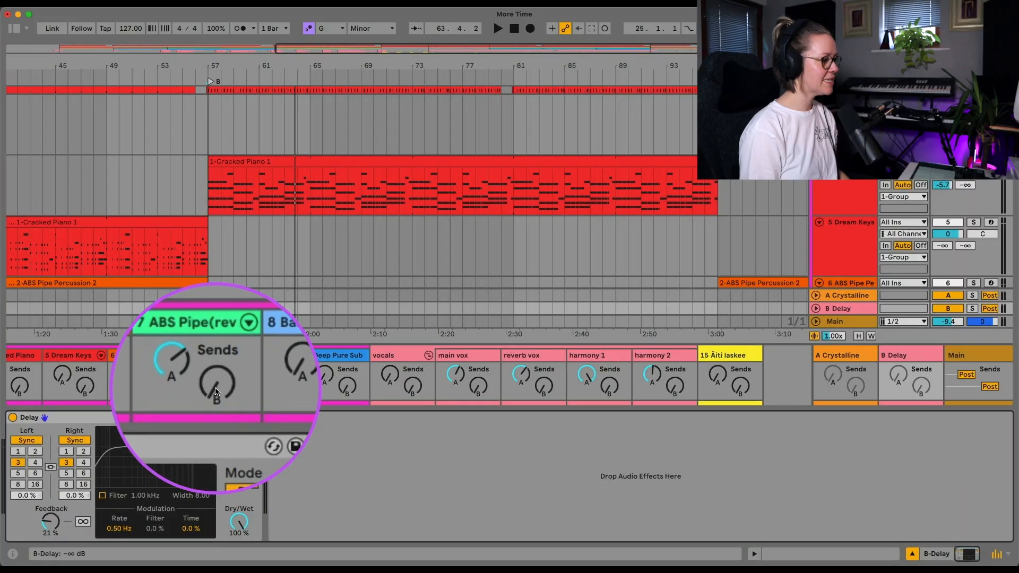
{"action": "left_click", "coordinate": [216, 386]}
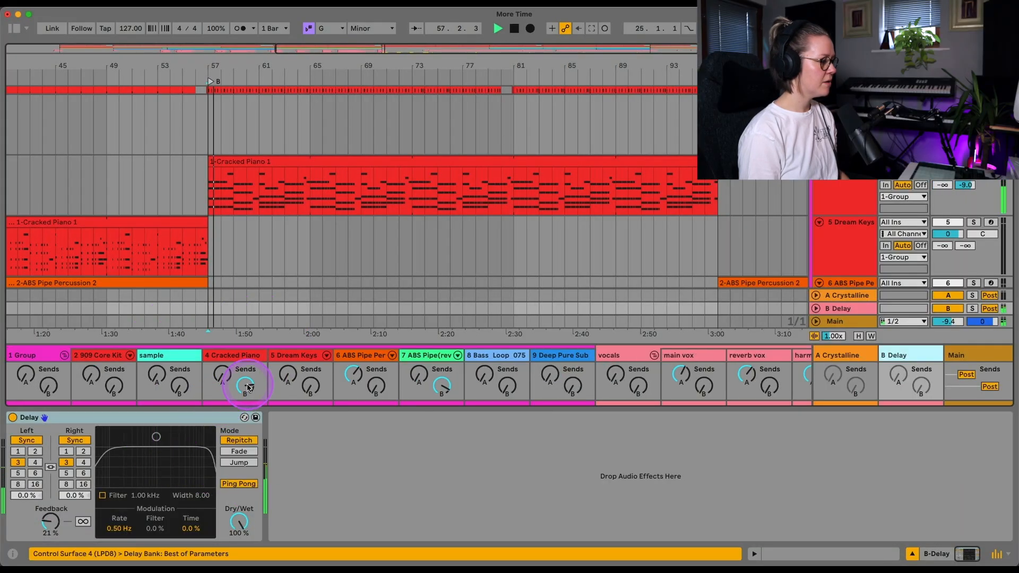
{"action": "left_click", "coordinate": [246, 386]}
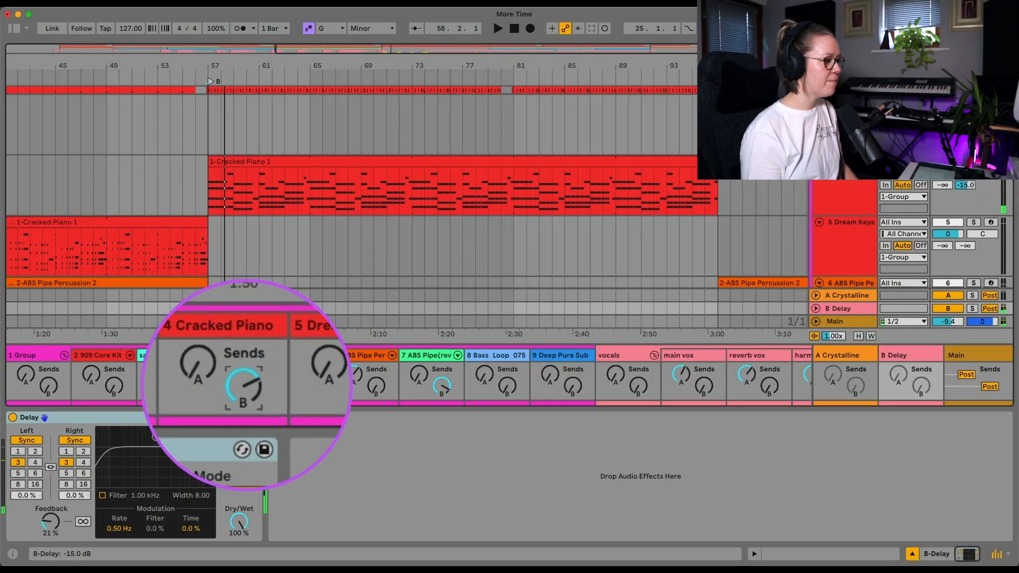
{"action": "key", "text": "space"}
{"action": "left_click_drag", "start_coordinate": [244, 390], "coordinate": [244, 386]}
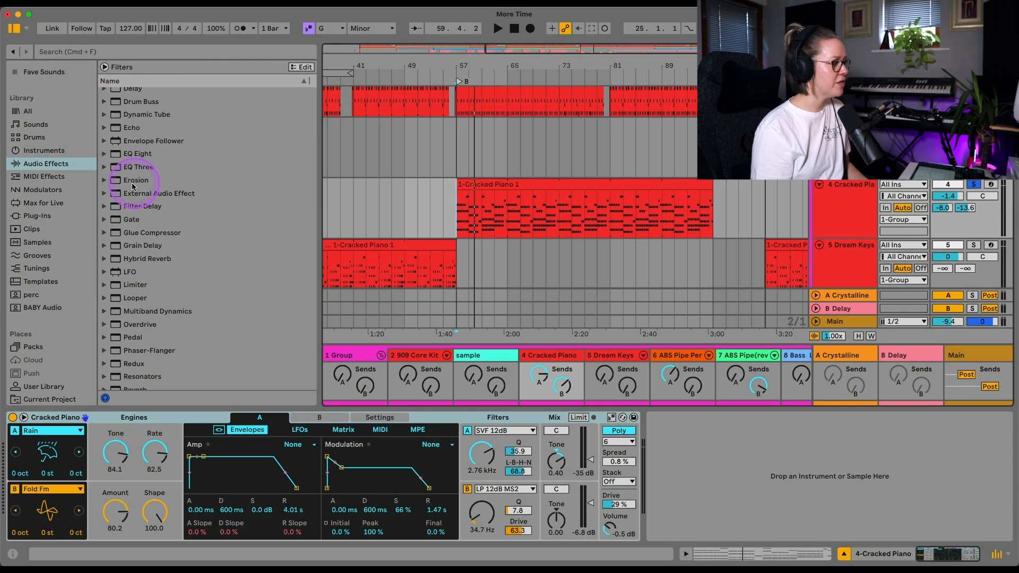
Add Erosion to the Cracked Piano track and sweep its frequency and amount in Sine mode during playback.
{"action": "double_click", "coordinate": [128, 180]}
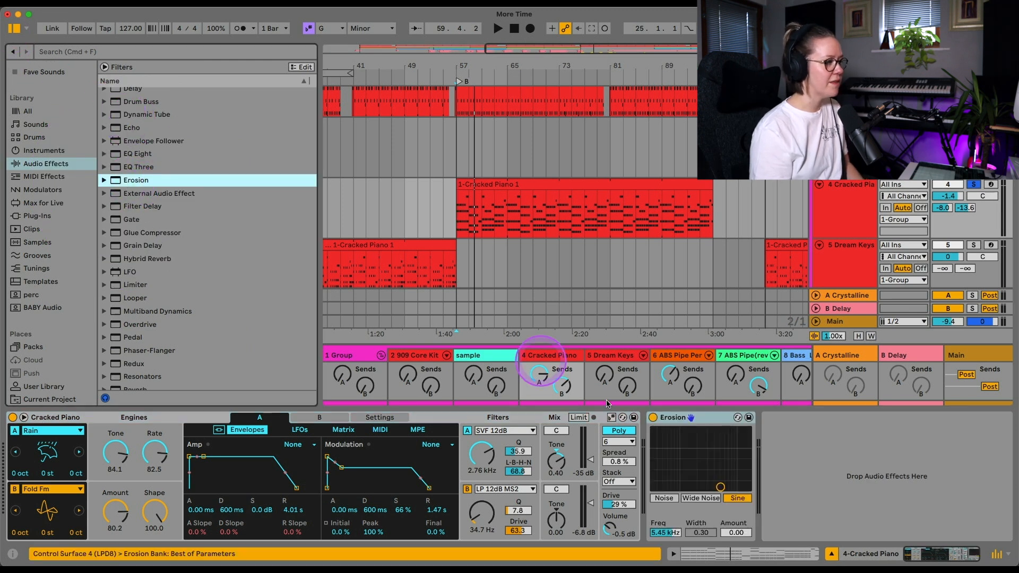
{"action": "key", "text": "super+alt+b"}
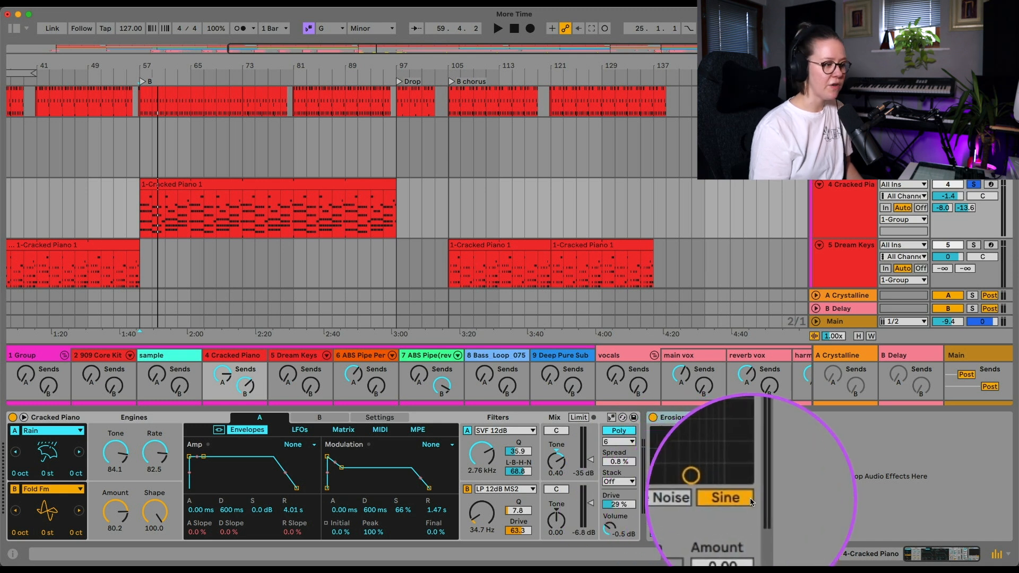
{"action": "left_click_drag", "start_coordinate": [683, 491], "coordinate": [702, 449]}
{"action": "key", "text": "space"}
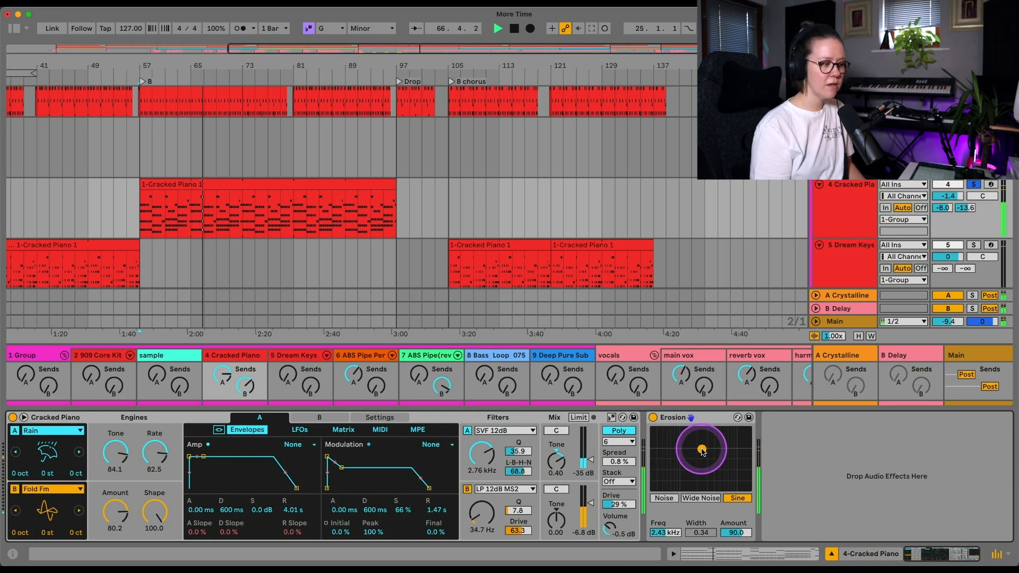
{"action": "left_click_drag", "start_coordinate": [702, 449], "coordinate": [677, 450]}
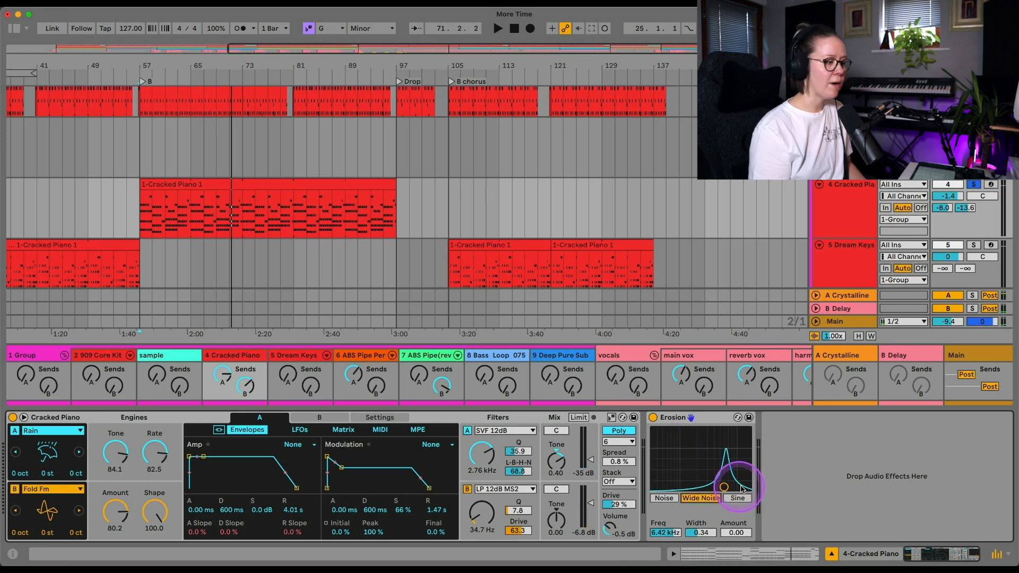
Try Erosion's Wide Noise and Noise modes at different frequencies and amounts.
{"action": "left_click_drag", "start_coordinate": [730, 476], "coordinate": [725, 476]}
{"action": "left_click_drag", "start_coordinate": [724, 471], "coordinate": [718, 451]}
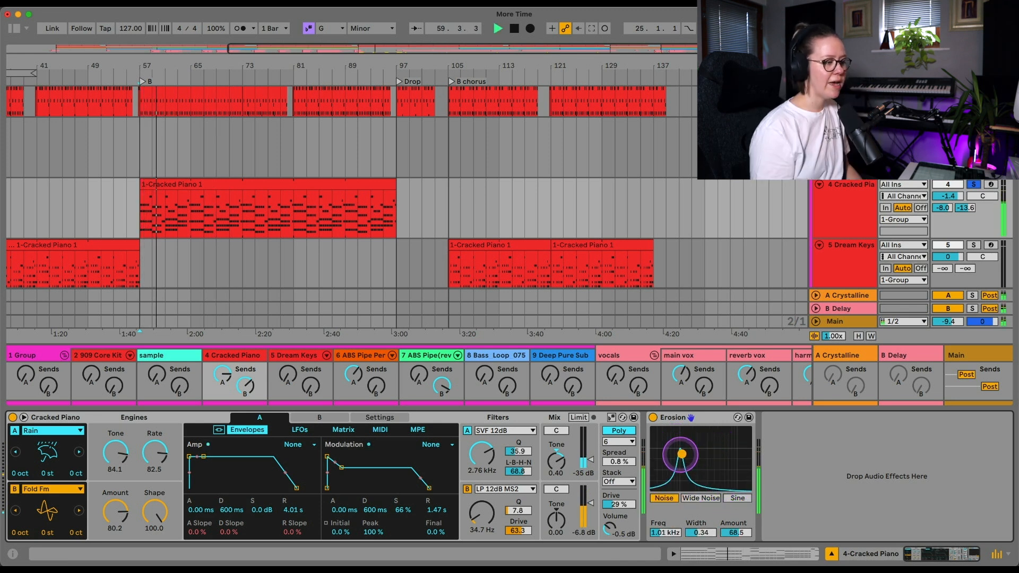
{"action": "left_click_drag", "start_coordinate": [701, 452], "coordinate": [707, 473]}
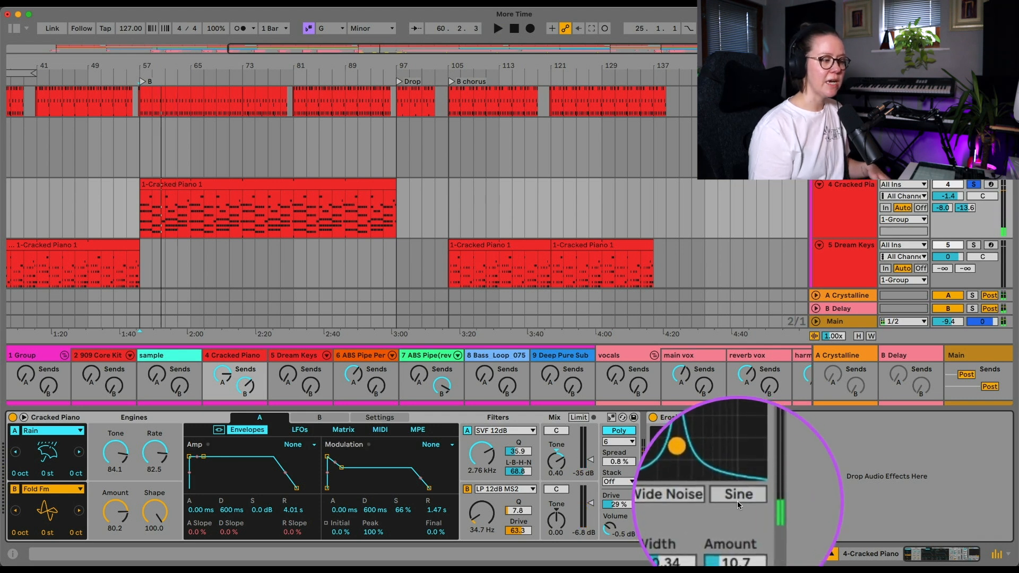
Return Erosion to Sine mode and set it to 2.03 kHz with an amount of 25.0 during playback.
{"action": "left_click", "coordinate": [737, 499]}
{"action": "key", "text": "space"}
{"action": "left_click_drag", "start_coordinate": [715, 481], "coordinate": [698, 467]}
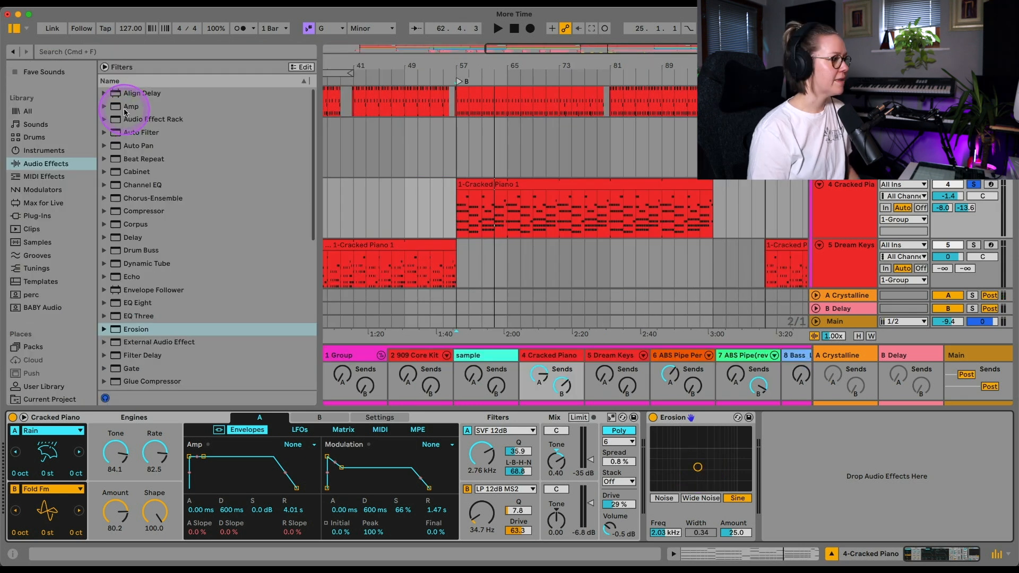
Try the Amp effect after Erosion on the Cracked Piano track.
{"action": "double_click", "coordinate": [128, 106]}
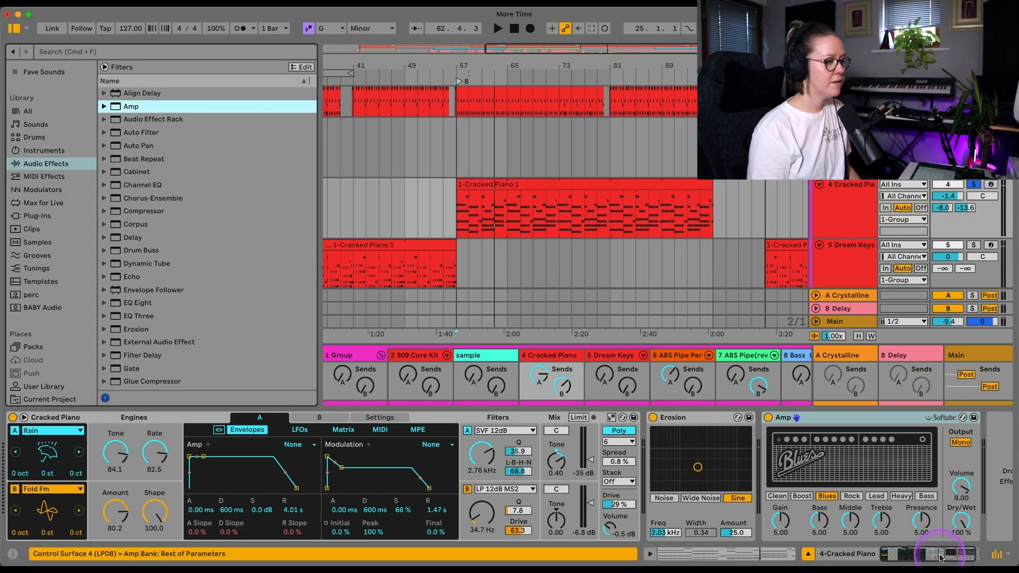
{"action": "left_click", "coordinate": [653, 417]}
{"action": "key", "text": "space"}
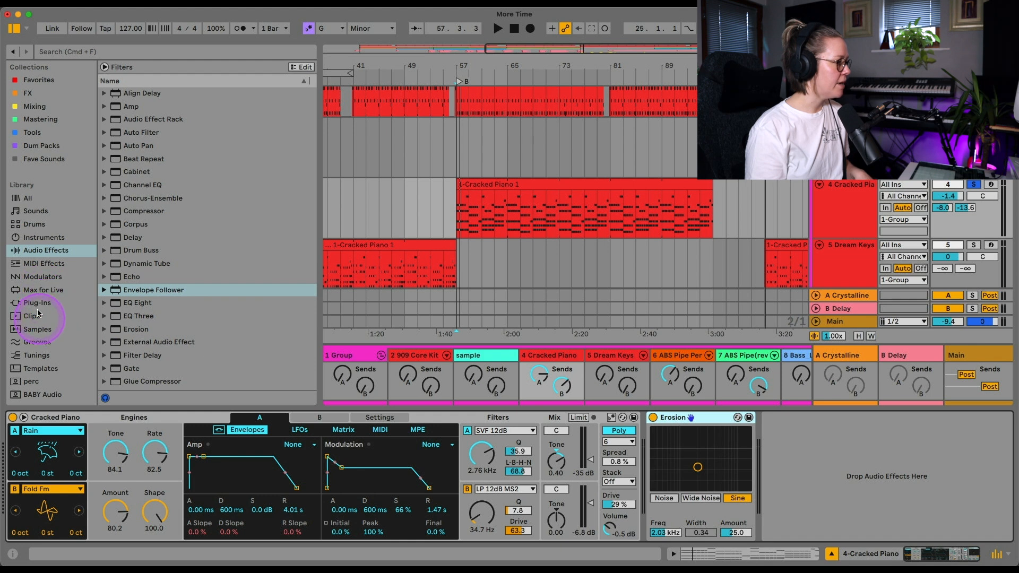
Add the Envelope MIDI effect before the Cracked Piano instrument and map it to Erosion's frequency.
{"action": "left_click", "coordinate": [33, 264]}
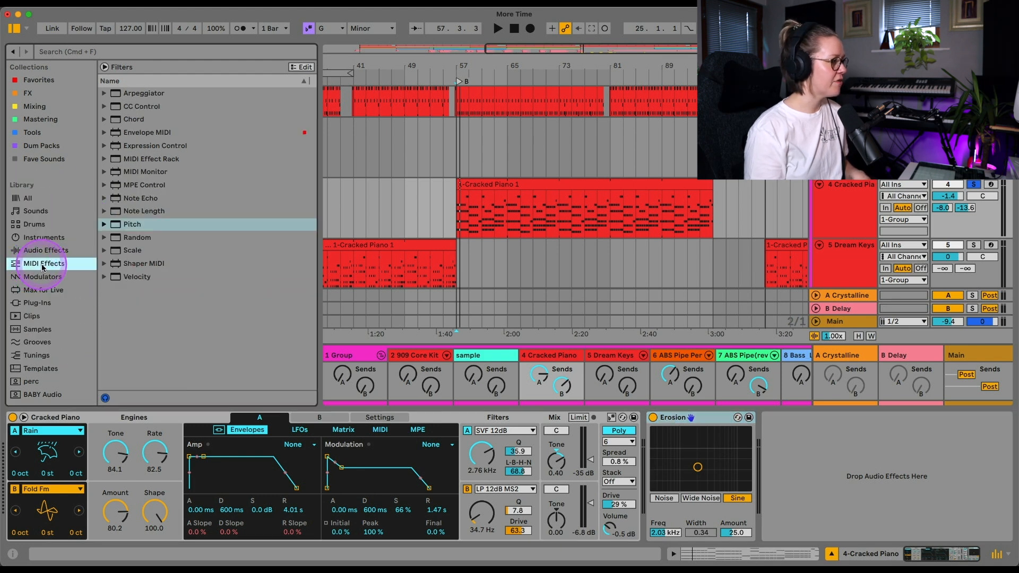
{"action": "double_click", "coordinate": [142, 133]}
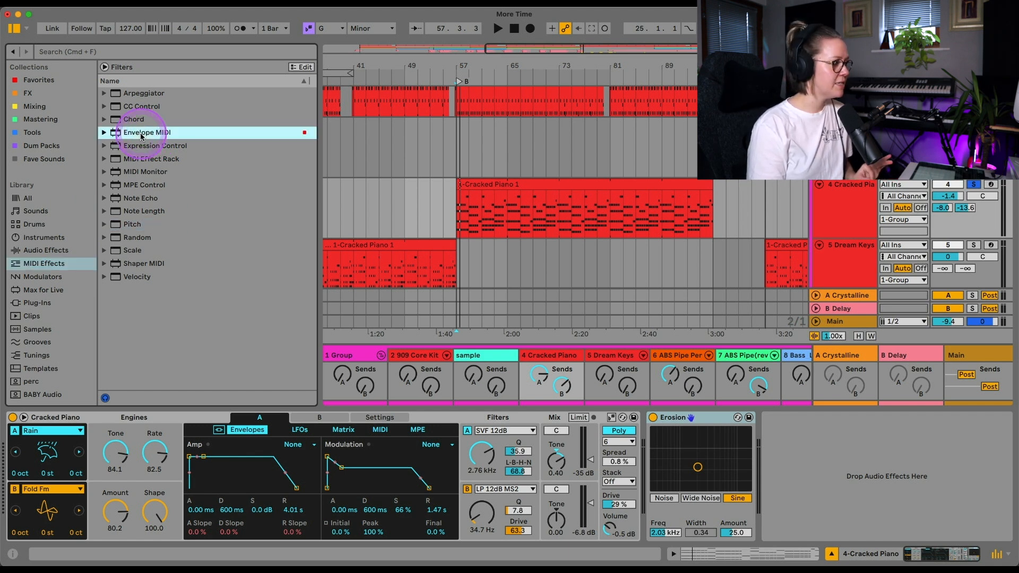
{"action": "left_click", "coordinate": [14, 32]}
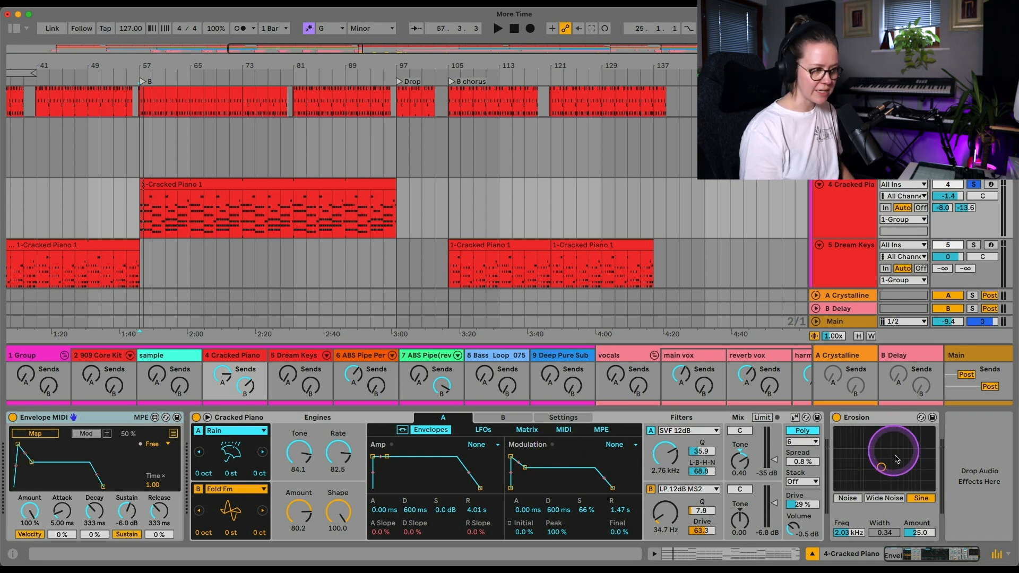
{"action": "left_click", "coordinate": [36, 434]}
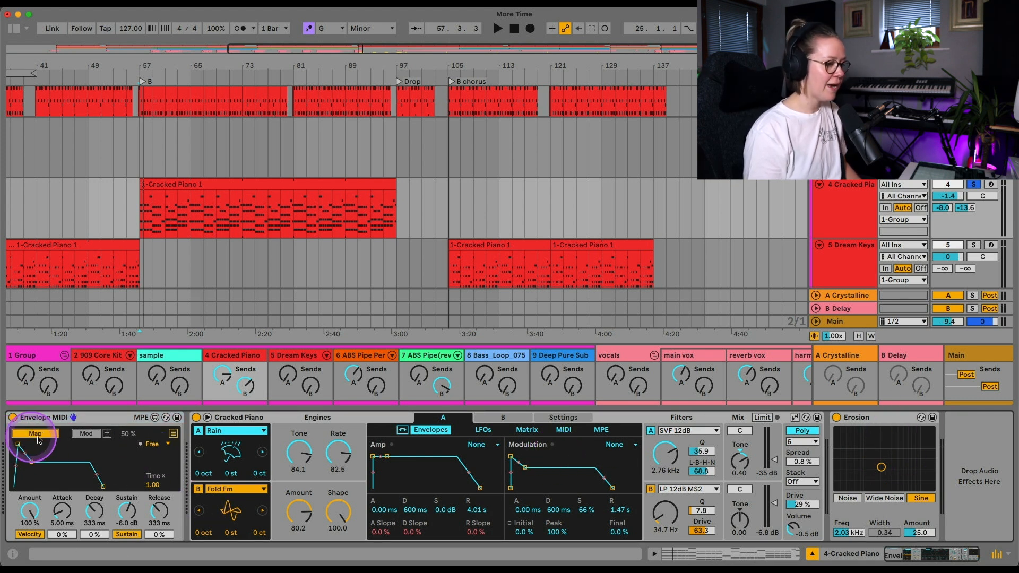
{"action": "left_click", "coordinate": [849, 533]}
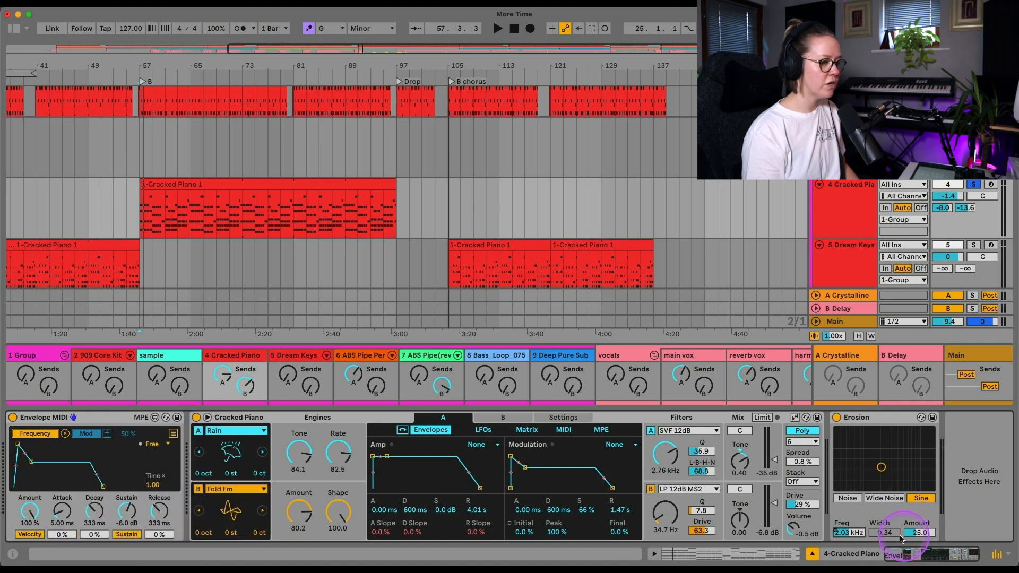
Play the part and adjust Erosion's amount, trying values up to 142 and settling on 78.1.
{"action": "key", "text": "space"}
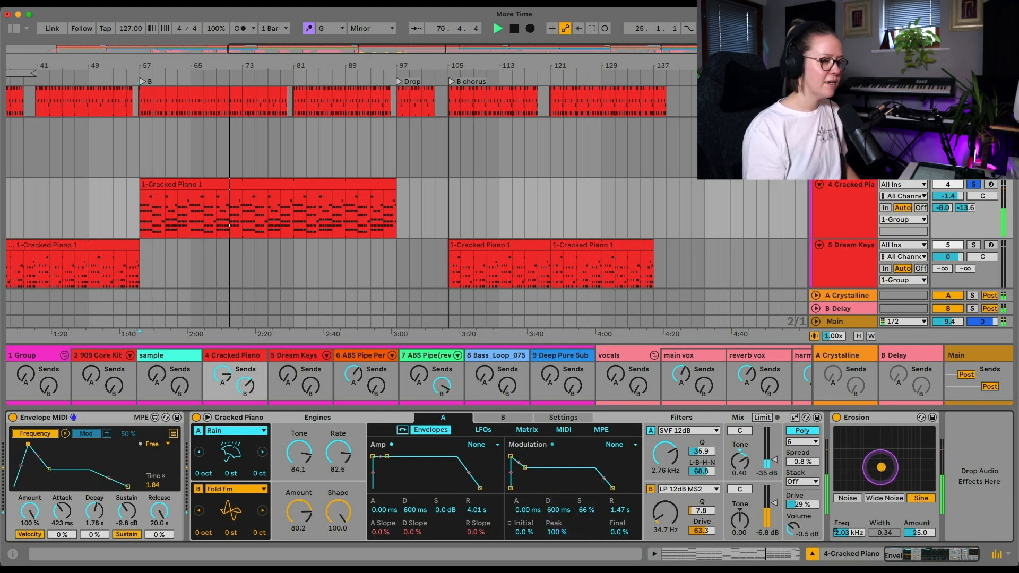
{"action": "left_click_drag", "start_coordinate": [918, 533], "coordinate": [919, 510]}
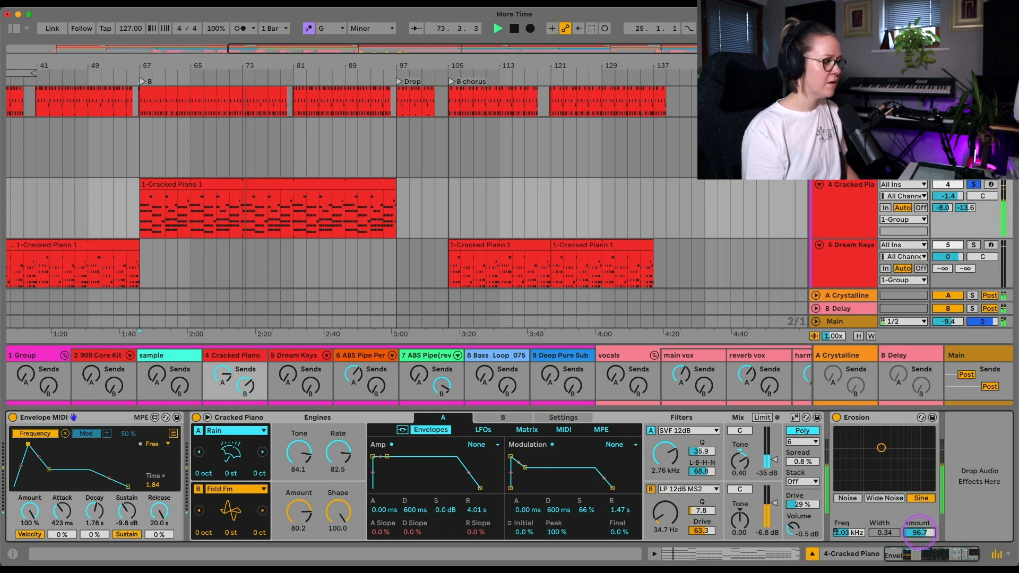
{"action": "left_click_drag", "start_coordinate": [919, 532], "coordinate": [919, 532]}
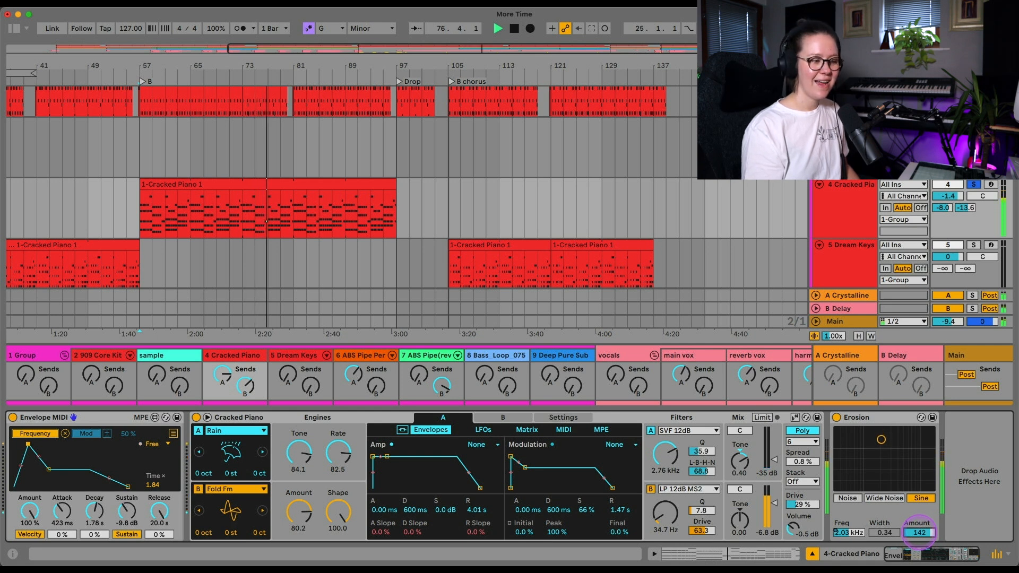
Show Envelope MIDI's mapping slots and add an Auto Filter after Erosion on the Cracked Piano track.
{"action": "left_click", "coordinate": [173, 434]}
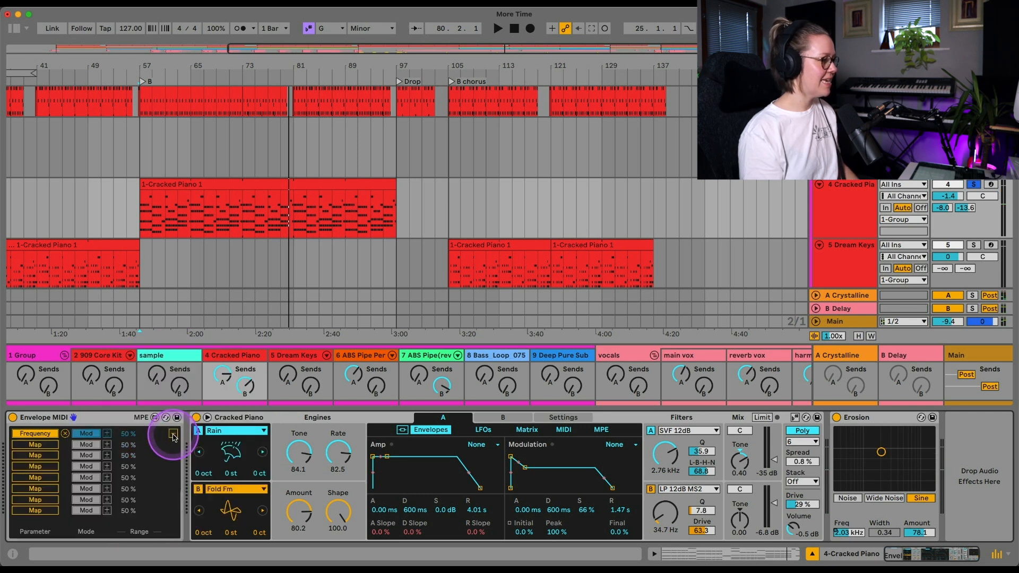
{"action": "left_click", "coordinate": [13, 40]}
{"action": "left_click", "coordinate": [34, 247]}
{"action": "double_click", "coordinate": [141, 162]}
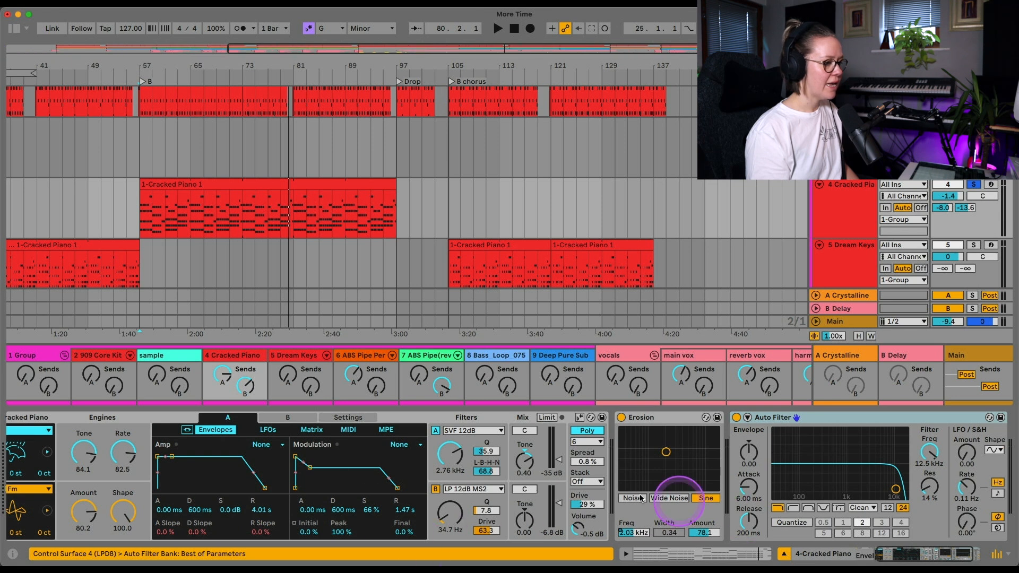
Map Envelope MIDI's second slot to the Auto Filter's frequency and play the part while adjusting that frequency, trying 682 Hz.
{"action": "scroll", "coordinate": [640, 498], "scroll_direction": "left", "scroll_amount": 5}
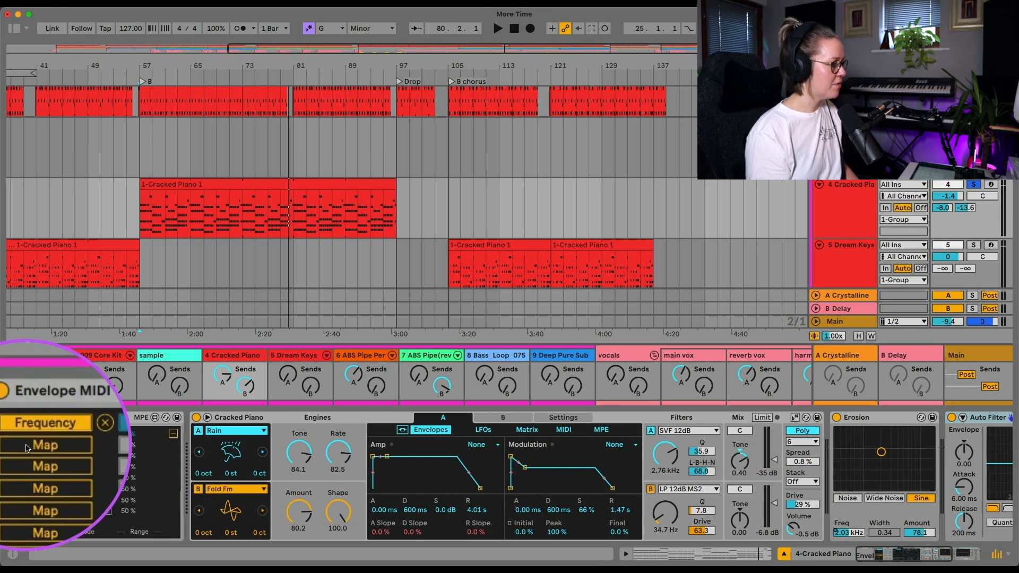
{"action": "scroll", "coordinate": [464, 507], "scroll_direction": "right", "scroll_amount": 5}
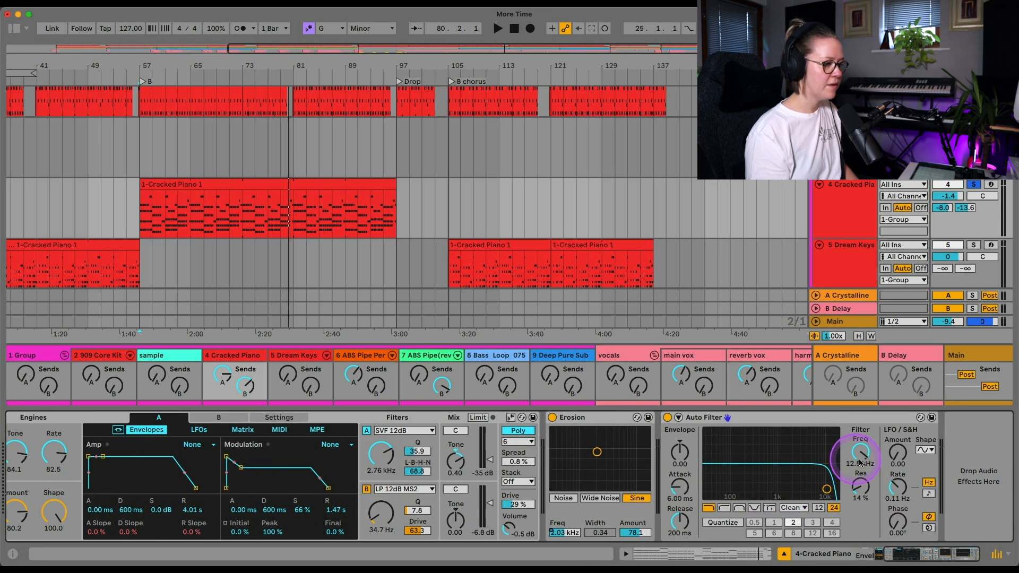
{"action": "key", "text": "space"}
{"action": "key", "text": "space"}
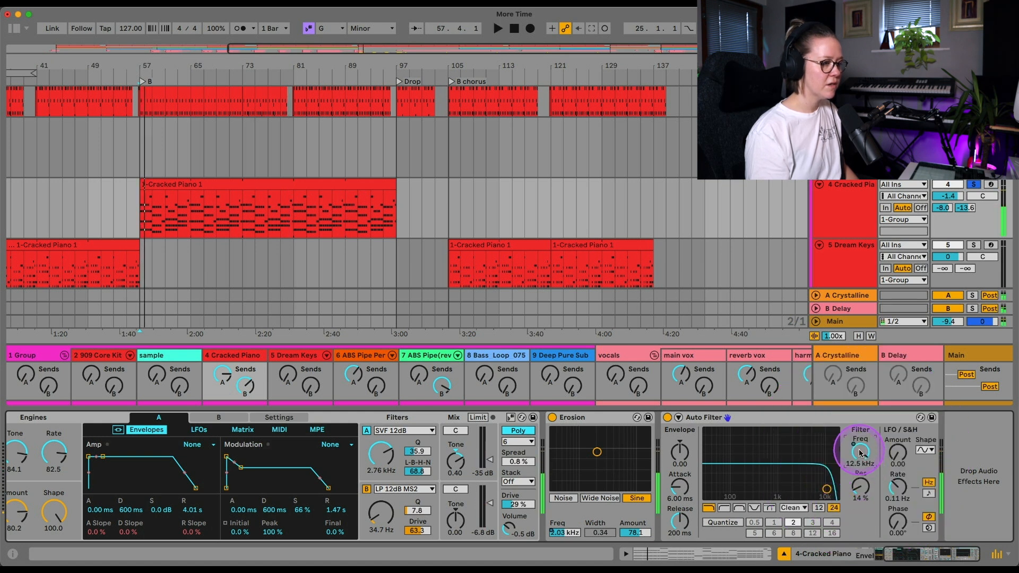
{"action": "key", "text": "space"}
{"action": "left_click_drag", "start_coordinate": [860, 451], "coordinate": [861, 452]}
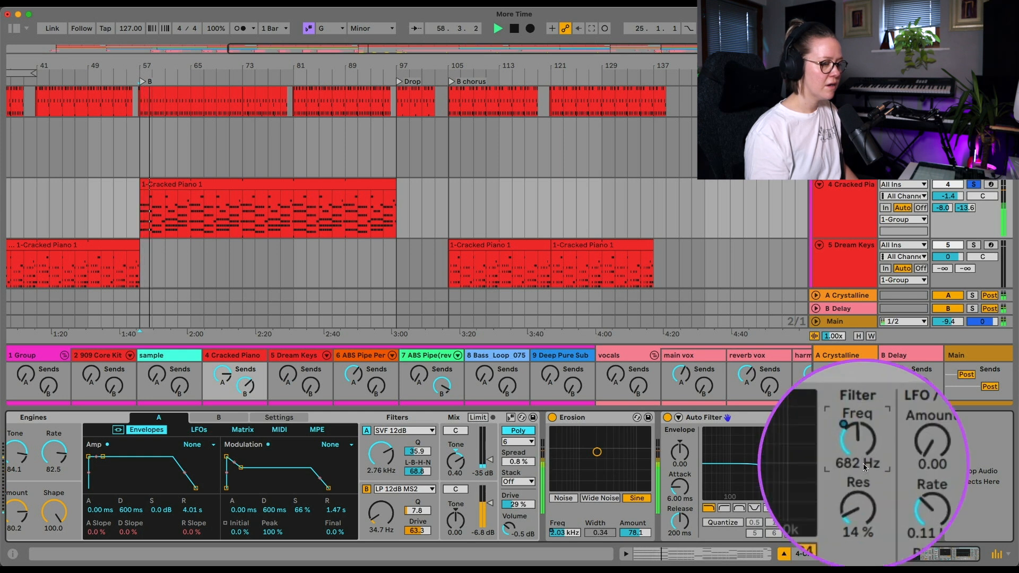
{"action": "left_click_drag", "start_coordinate": [861, 455], "coordinate": [861, 436]}
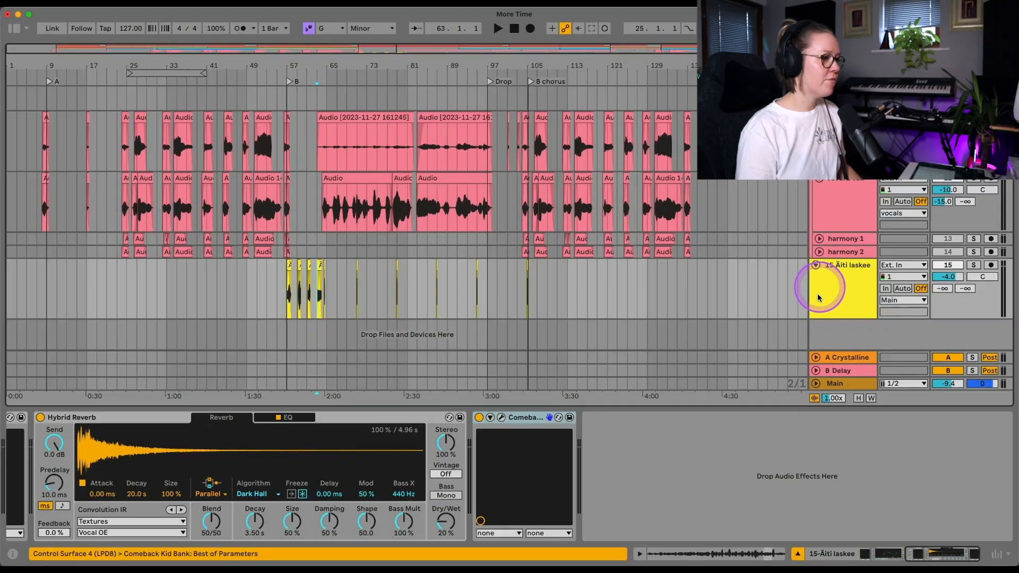
Solo the Äiti laskee vocal track and listen to it from bar 57.
{"action": "left_click", "coordinate": [835, 284]}
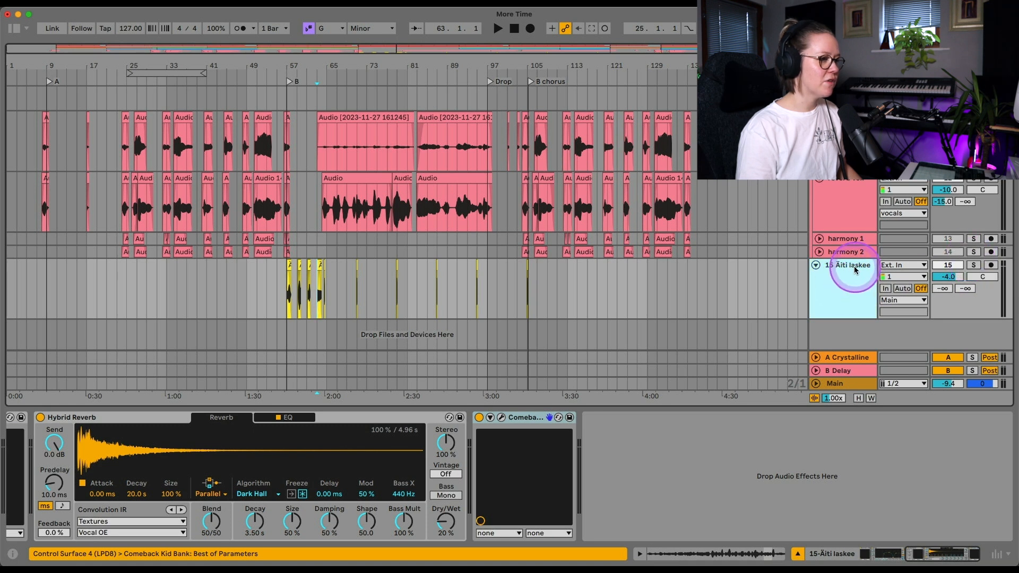
{"action": "left_click", "coordinate": [982, 264]}
{"action": "scroll", "coordinate": [308, 221], "scroll_direction": "up", "scroll_amount": 5}
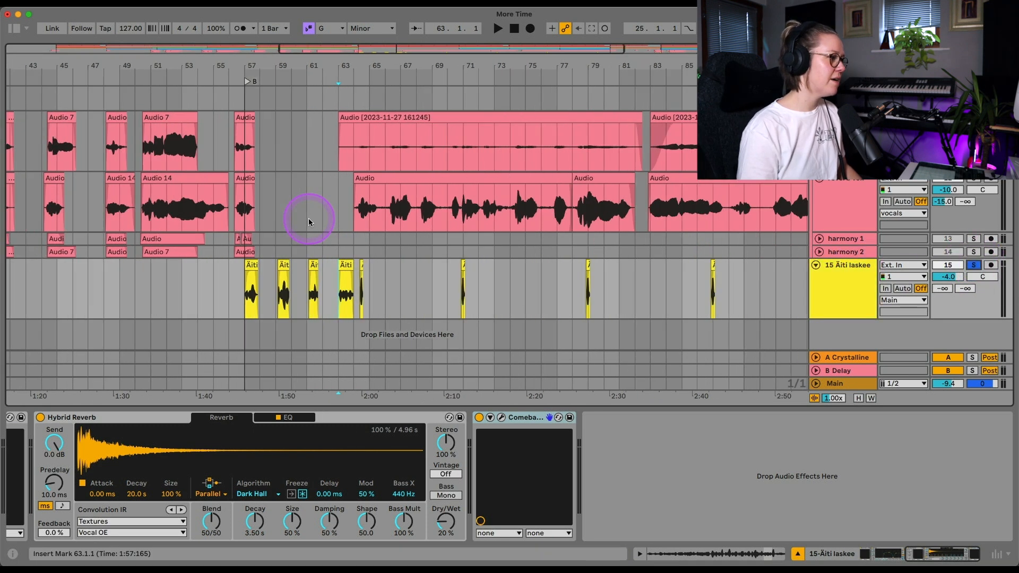
{"action": "left_click", "coordinate": [214, 294]}
{"action": "key", "text": "space"}
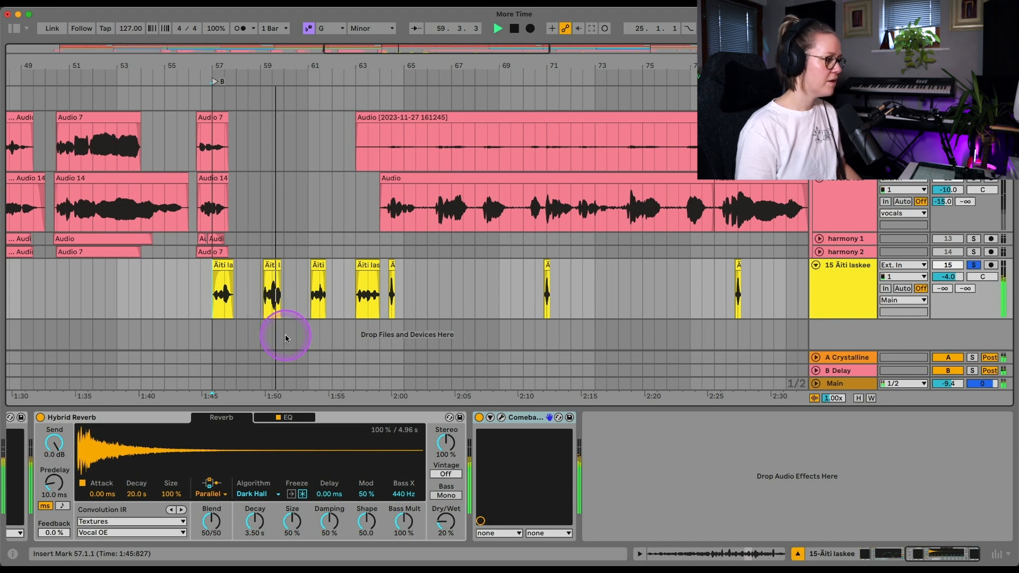
{"action": "scroll", "coordinate": [285, 334], "scroll_direction": "left", "scroll_amount": 5}
{"action": "key", "text": "space"}
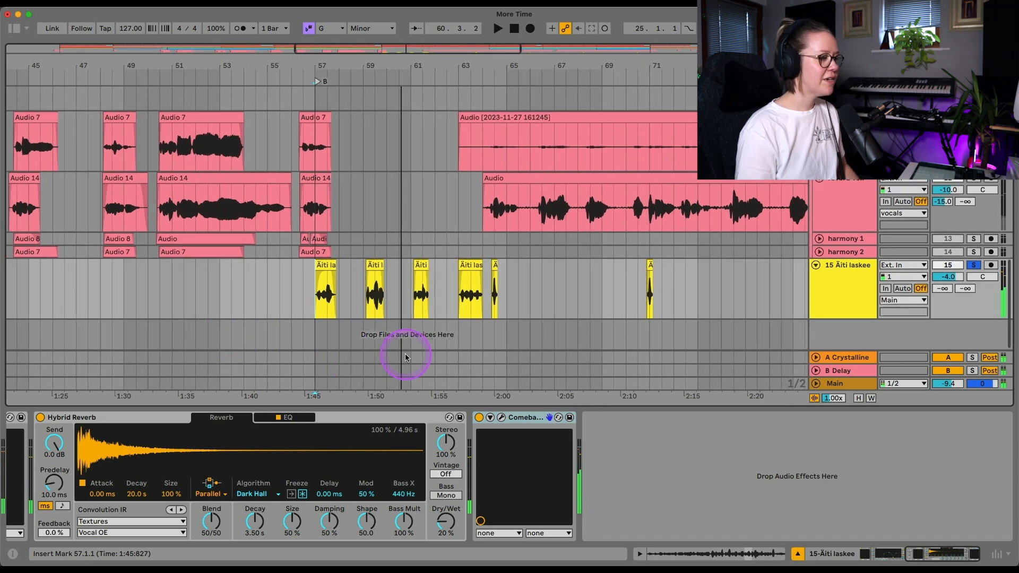
Bypass Comeback Kid and Hybrid Reverb on the Äiti laskee track.
{"action": "left_click", "coordinate": [506, 479]}
{"action": "left_click", "coordinate": [478, 417]}
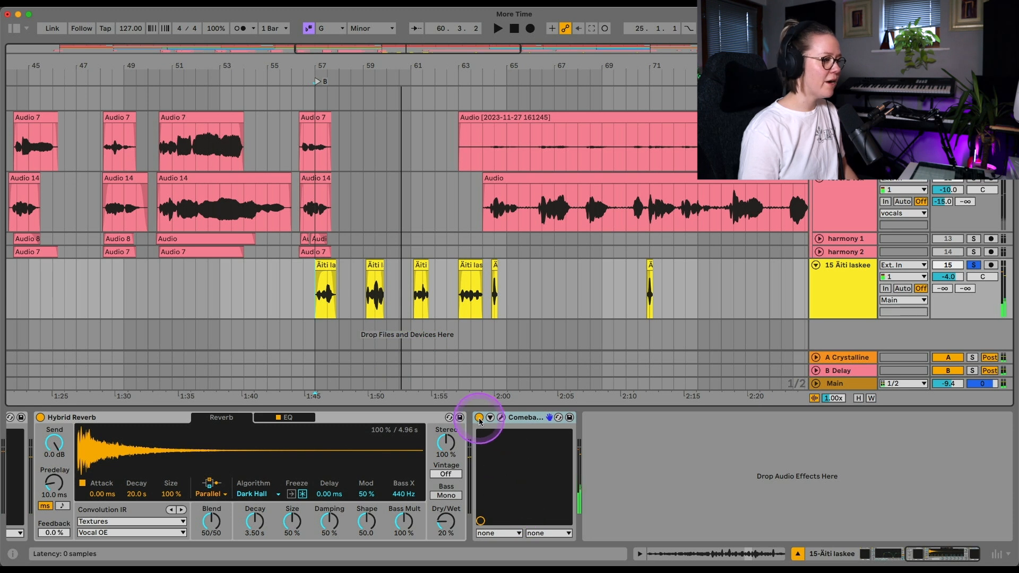
{"action": "left_click", "coordinate": [41, 419]}
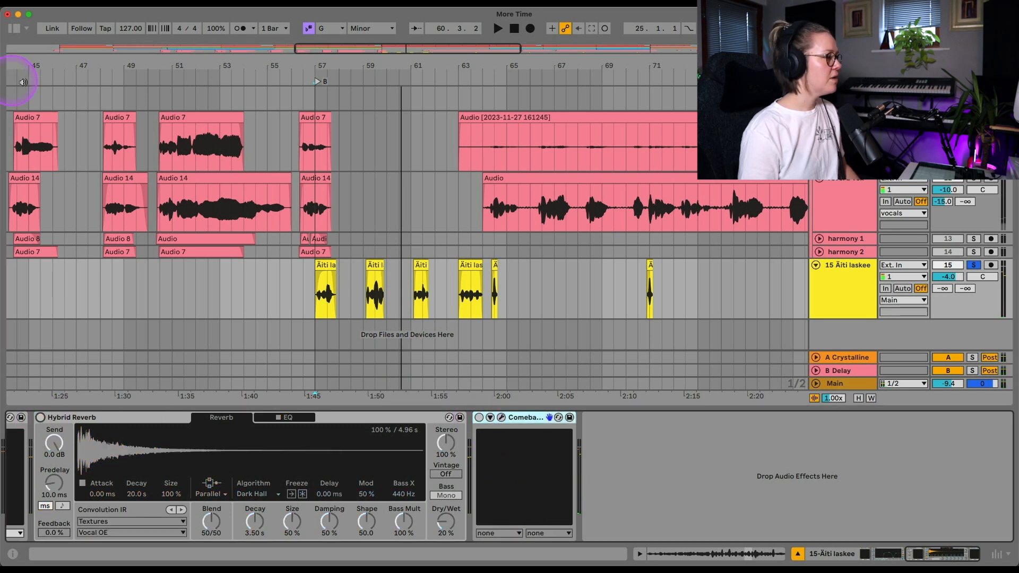
Add a Spectral Resonator after Comeback Kid on the Äiti laskee track and hide the browser.
{"action": "left_click", "coordinate": [15, 33]}
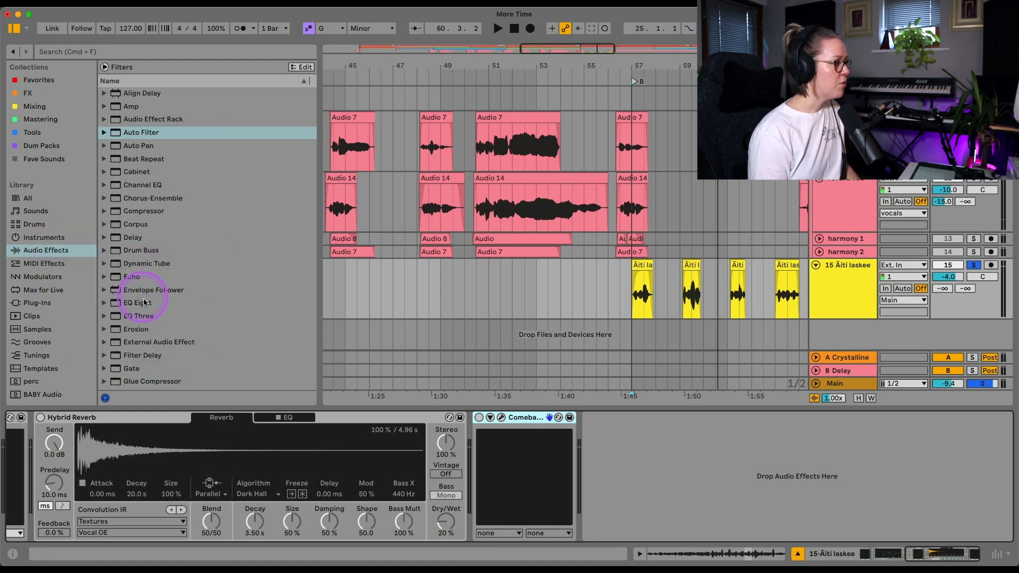
{"action": "scroll", "coordinate": [144, 303], "scroll_direction": "down", "scroll_amount": 5}
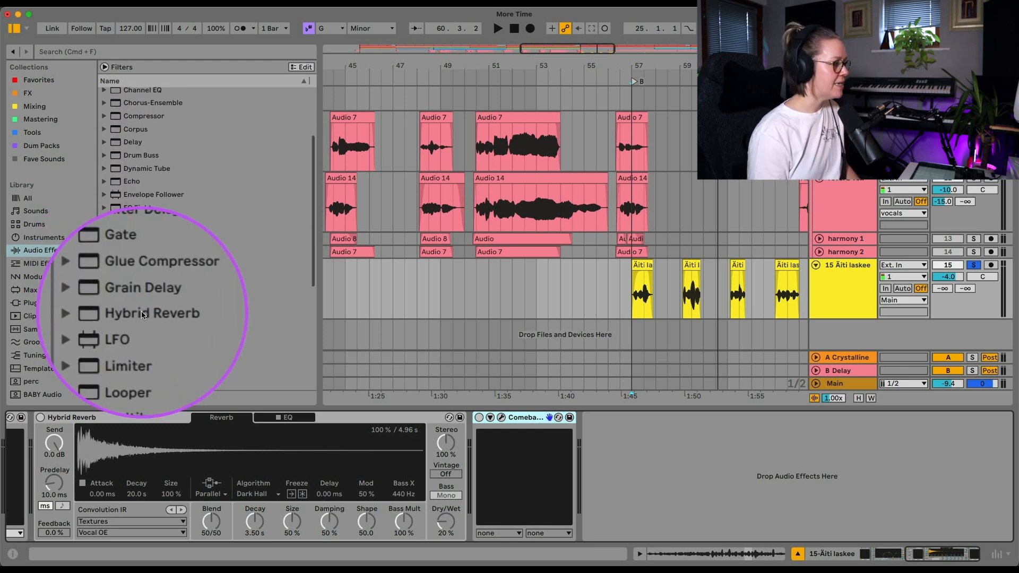
{"action": "scroll", "coordinate": [164, 339], "scroll_direction": "down", "scroll_amount": 10}
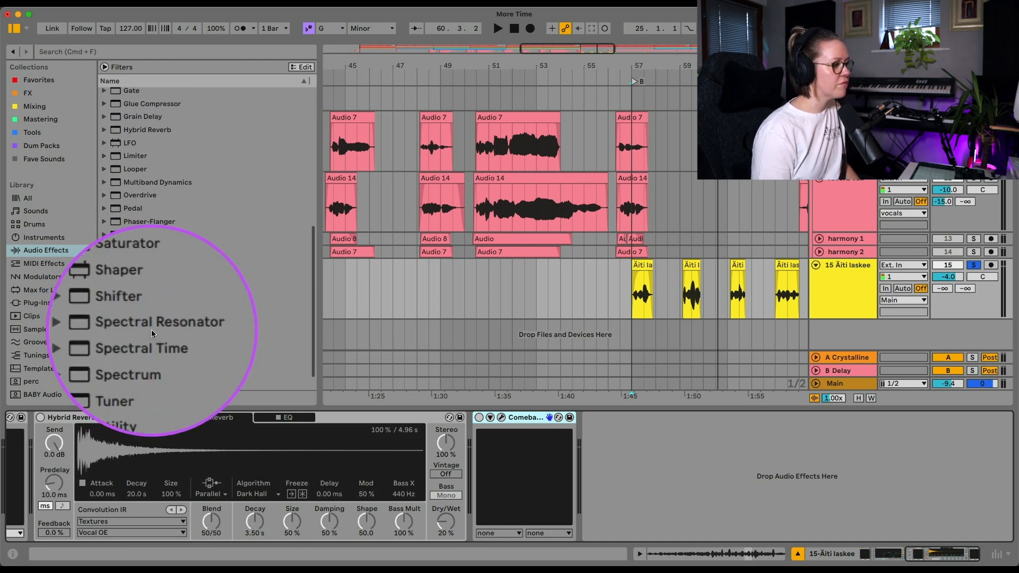
{"action": "left_click", "coordinate": [148, 328]}
{"action": "left_click_drag", "start_coordinate": [148, 330], "coordinate": [727, 456]}
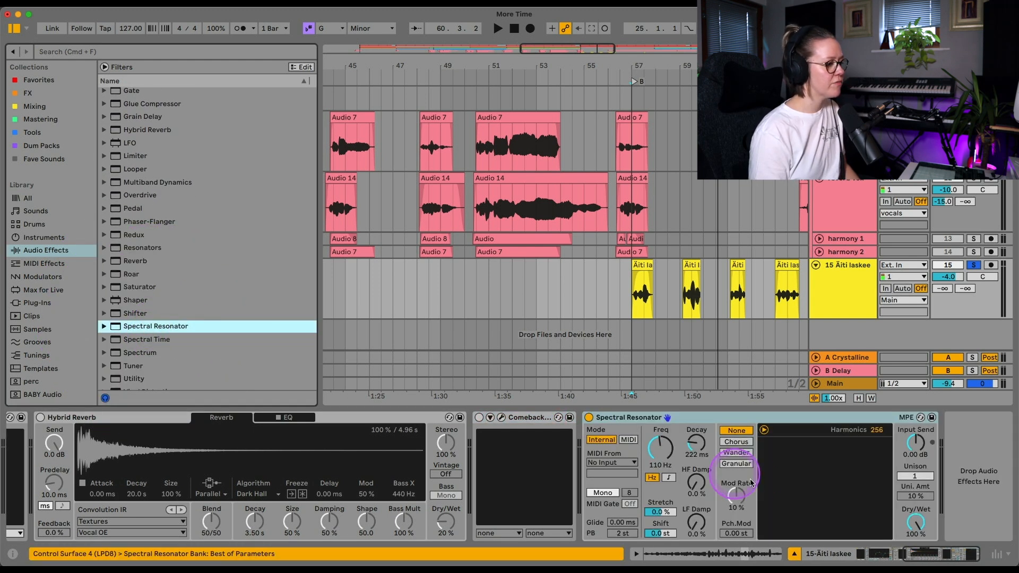
{"action": "scroll", "coordinate": [709, 473], "scroll_direction": "left", "scroll_amount": 5}
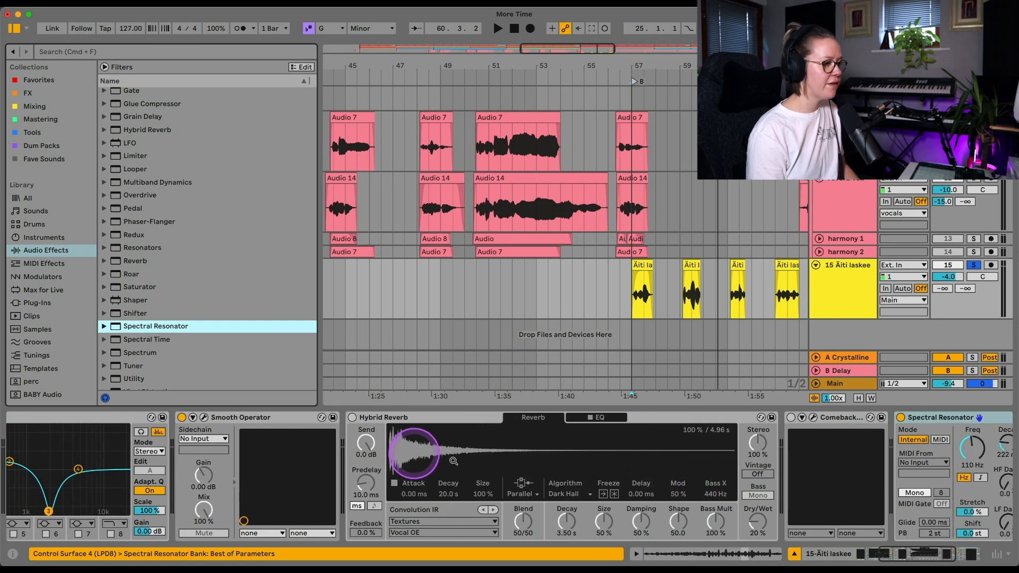
{"action": "scroll", "coordinate": [833, 459], "scroll_direction": "right", "scroll_amount": 5}
{"action": "scroll", "coordinate": [833, 460], "scroll_direction": "right", "scroll_amount": 1}
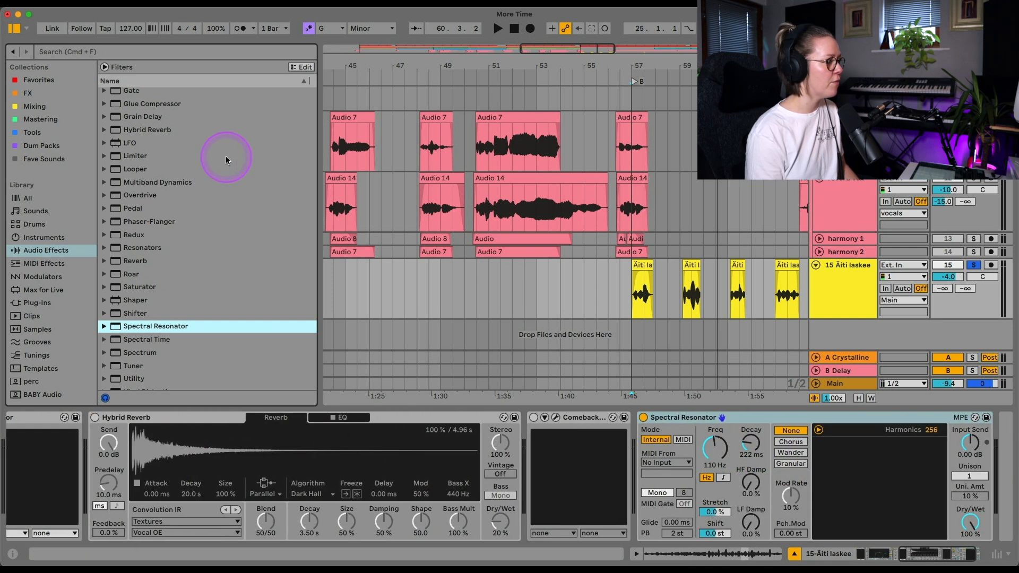
{"action": "left_click", "coordinate": [15, 28]}
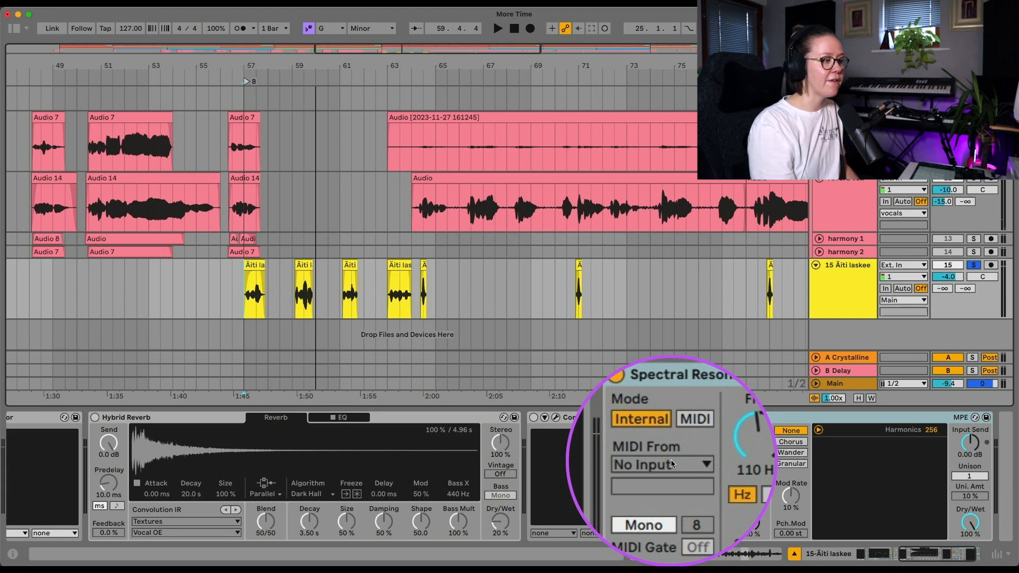
Set Spectral Resonator to MIDI mode with 4-Cracked Piano as its MIDI source and switch it from Mono to Poly.
{"action": "left_click", "coordinate": [691, 422]}
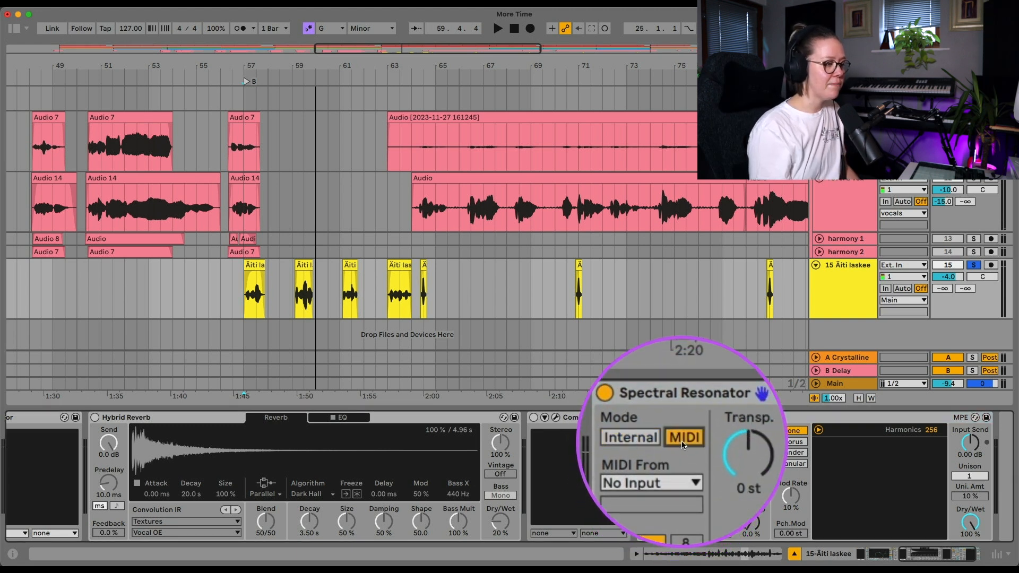
{"action": "left_click", "coordinate": [667, 466]}
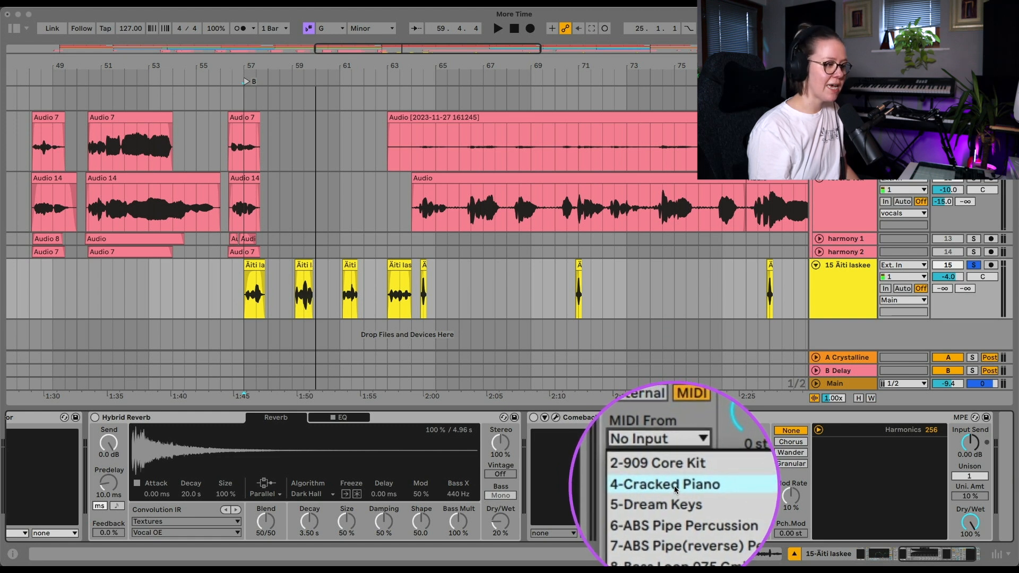
{"action": "left_click", "coordinate": [674, 486]}
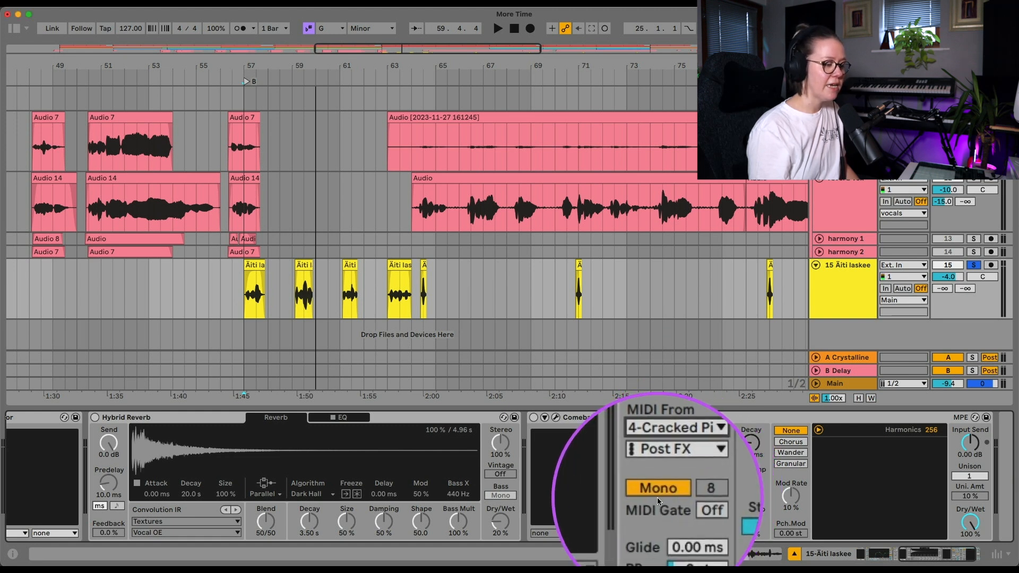
{"action": "left_click", "coordinate": [657, 497]}
Play the resonated vocal, set the Äiti laskee track's volume to 0 dB and check the Cracked Piano notes driving it.
{"action": "key", "text": "space"}
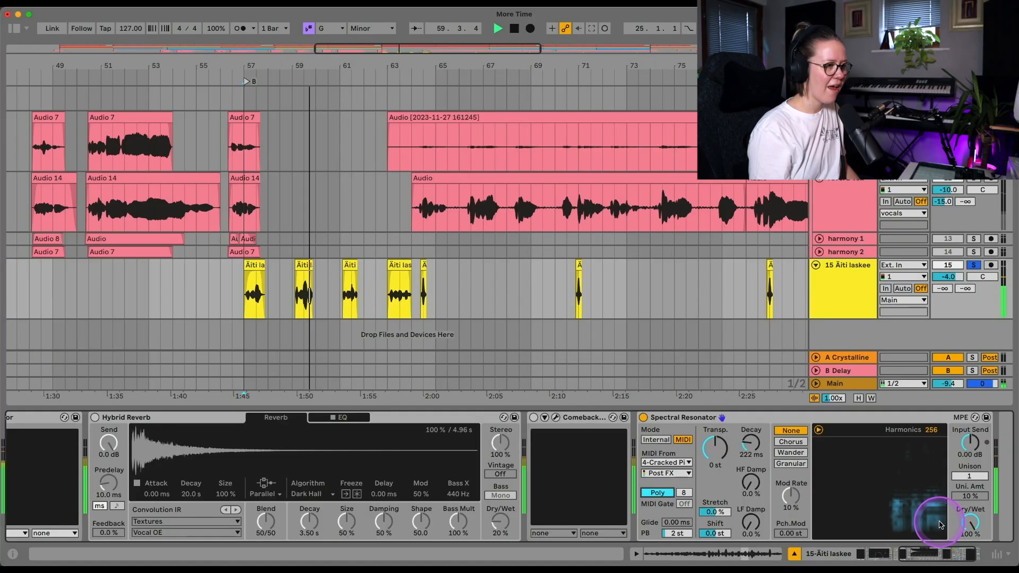
{"action": "key", "text": "Tab"}
{"action": "key", "text": "space"}
{"action": "key", "text": "Tab"}
{"action": "key", "text": "space"}
{"action": "scroll", "coordinate": [276, 236], "scroll_direction": "up", "scroll_amount": 10}
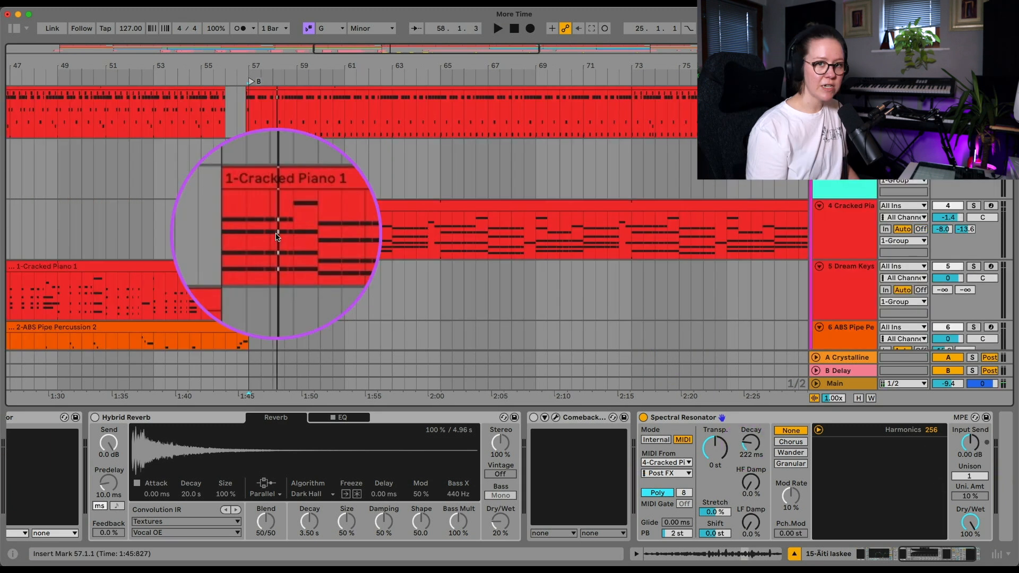
{"action": "scroll", "coordinate": [612, 131], "scroll_direction": "down", "scroll_amount": 10}
{"action": "key", "text": "space"}
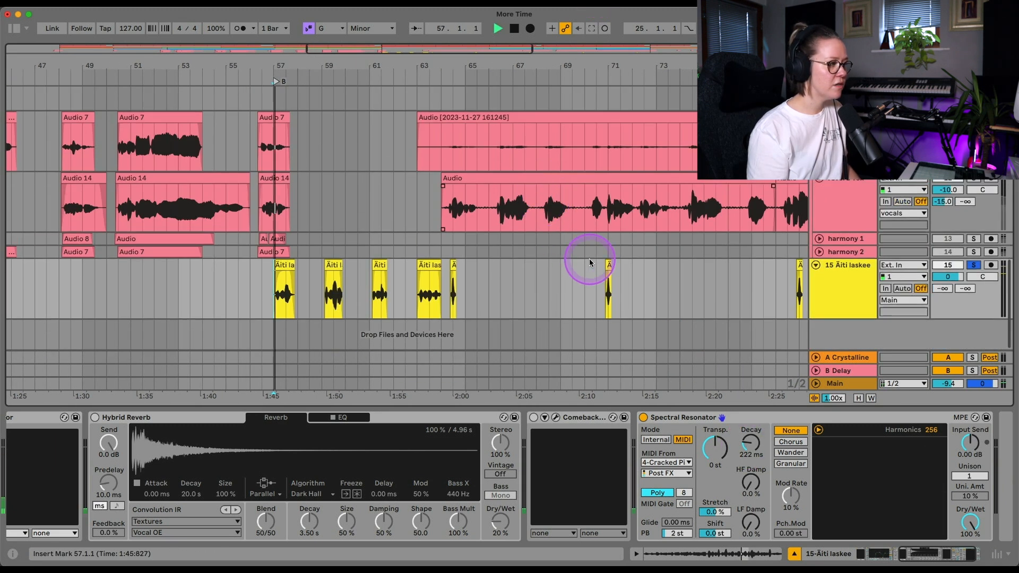
{"action": "key", "text": "space"}
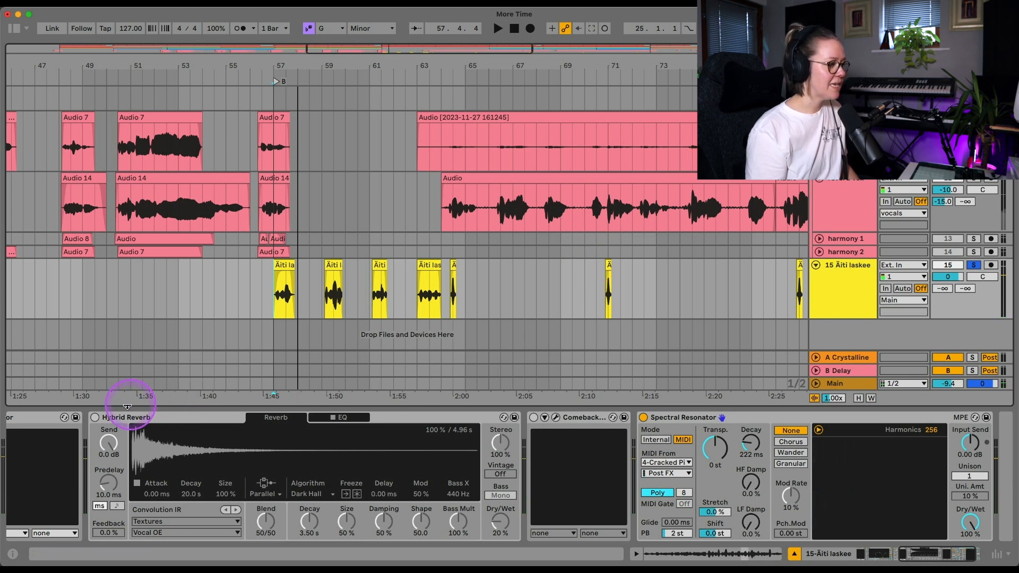
Turn Hybrid Reverb and Comeback Kid back on, and set Comeback Kid's Ducker to 67.
{"action": "left_click", "coordinate": [92, 418]}
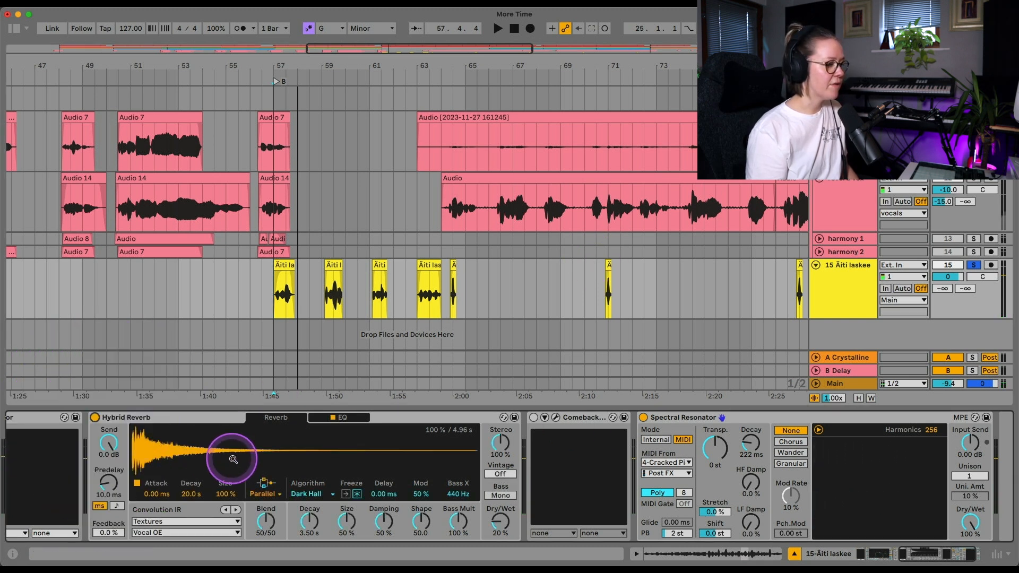
{"action": "left_click", "coordinate": [533, 417]}
{"action": "left_click", "coordinate": [556, 418]}
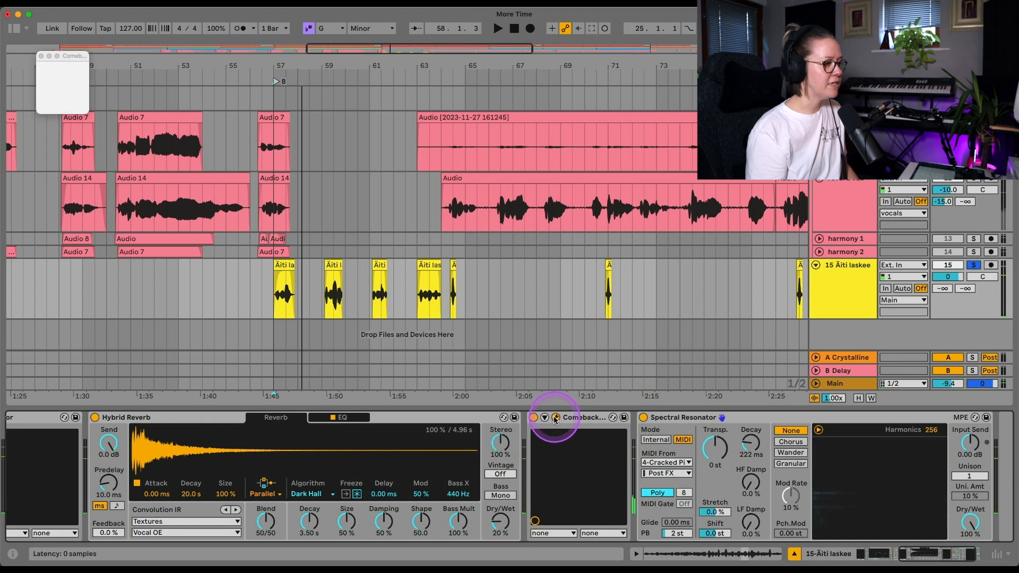
{"action": "left_click_drag", "start_coordinate": [472, 237], "coordinate": [484, 194]}
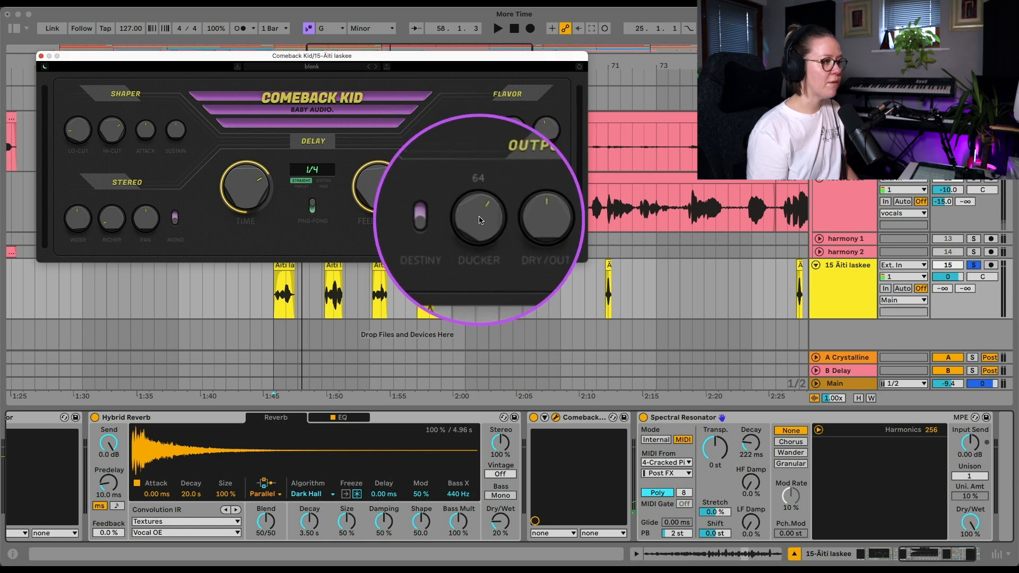
{"action": "left_click_drag", "start_coordinate": [480, 219], "coordinate": [480, 216]}
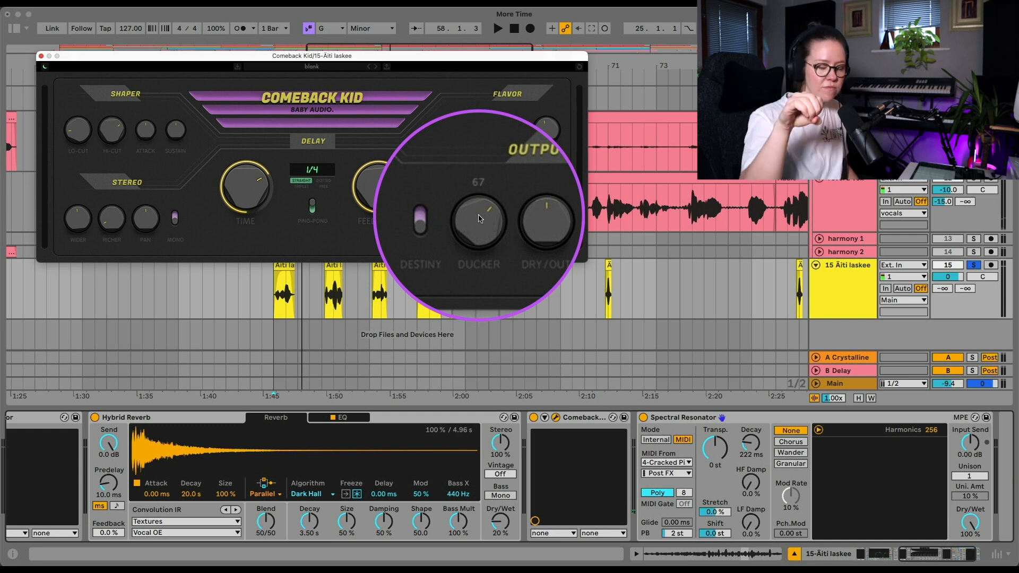
Play the vocal, close the Comeback Kid window and set Spectral Resonator's Dry/Wet to 90%.
{"action": "key", "text": "space"}
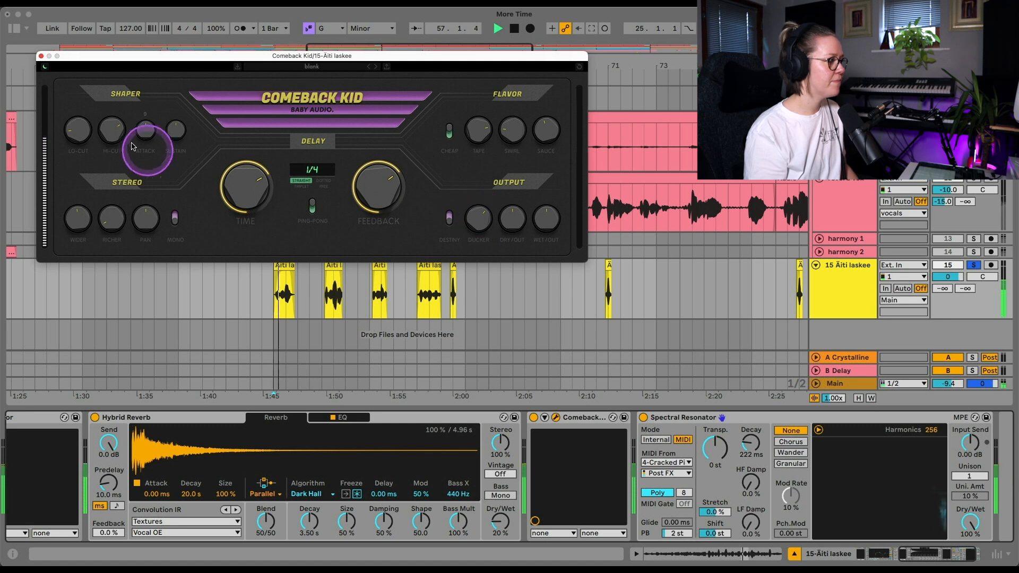
{"action": "left_click", "coordinate": [41, 57]}
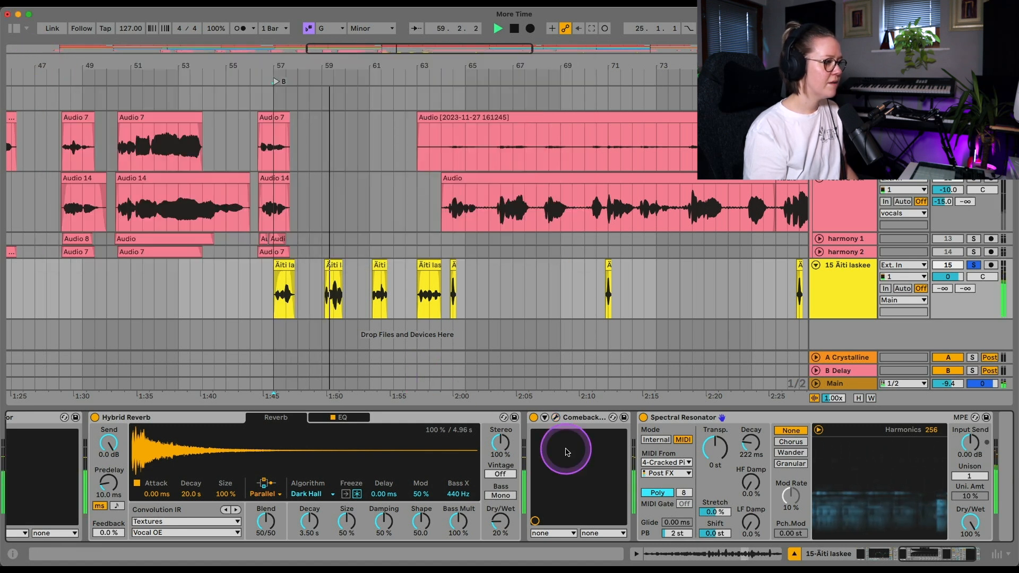
{"action": "key", "text": "space"}
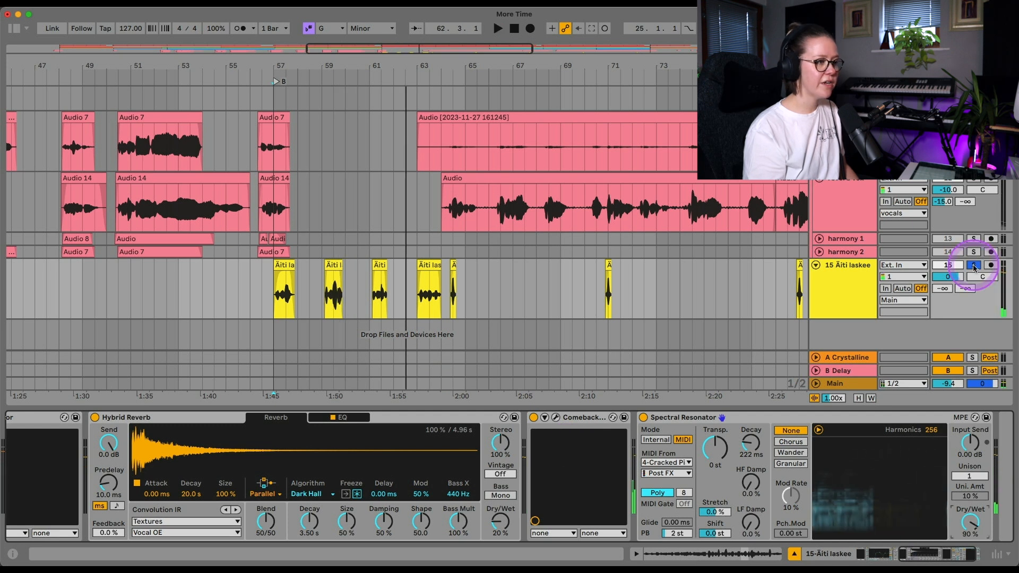
Unsolo the Äiti laskee track and play the full arrangement from bar 57, checking the vocal in the mixer.
{"action": "left_click", "coordinate": [974, 266]}
{"action": "scroll", "coordinate": [974, 269], "scroll_direction": "up", "scroll_amount": 10}
{"action": "scroll", "coordinate": [974, 269], "scroll_direction": "up", "scroll_amount": 4}
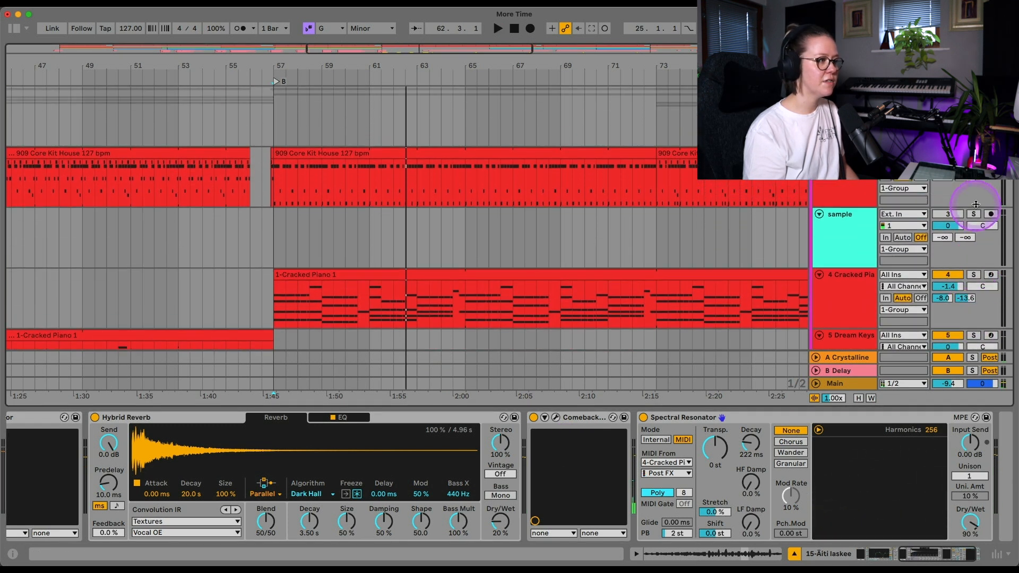
{"action": "scroll", "coordinate": [964, 295], "scroll_direction": "down", "scroll_amount": 14}
{"action": "key", "text": "space"}
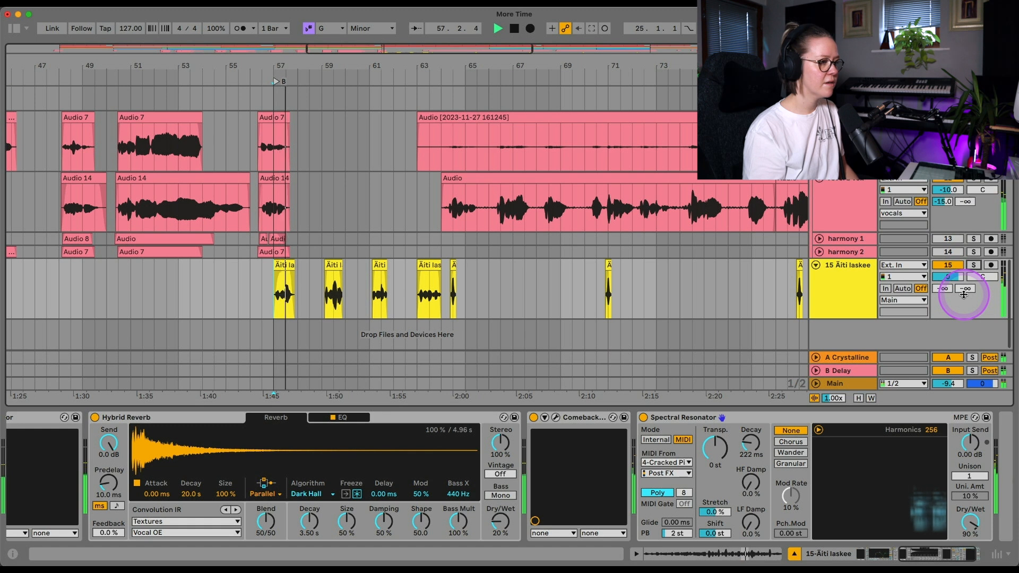
{"action": "key", "text": "Tab"}
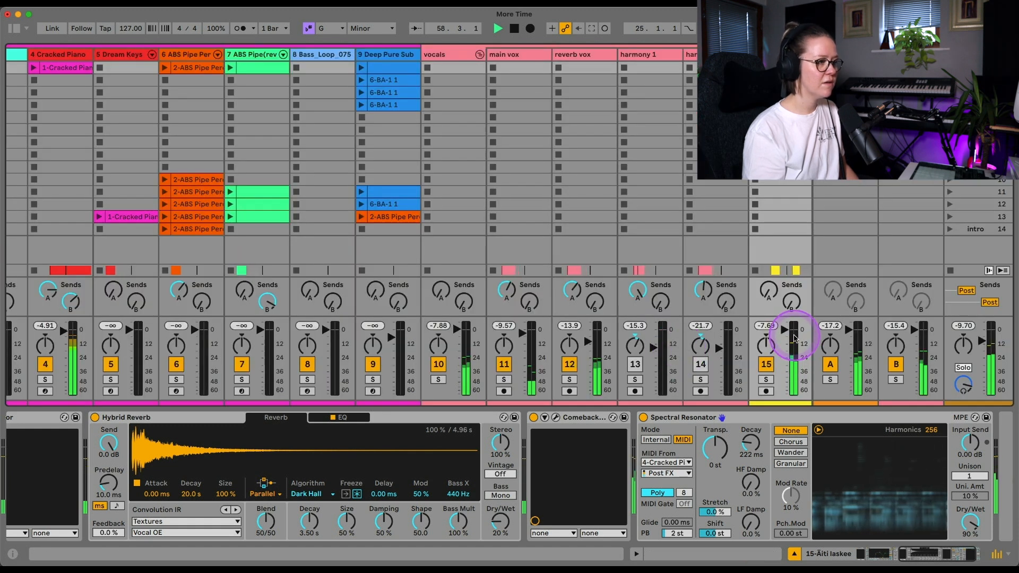
{"action": "key", "text": "Tab"}
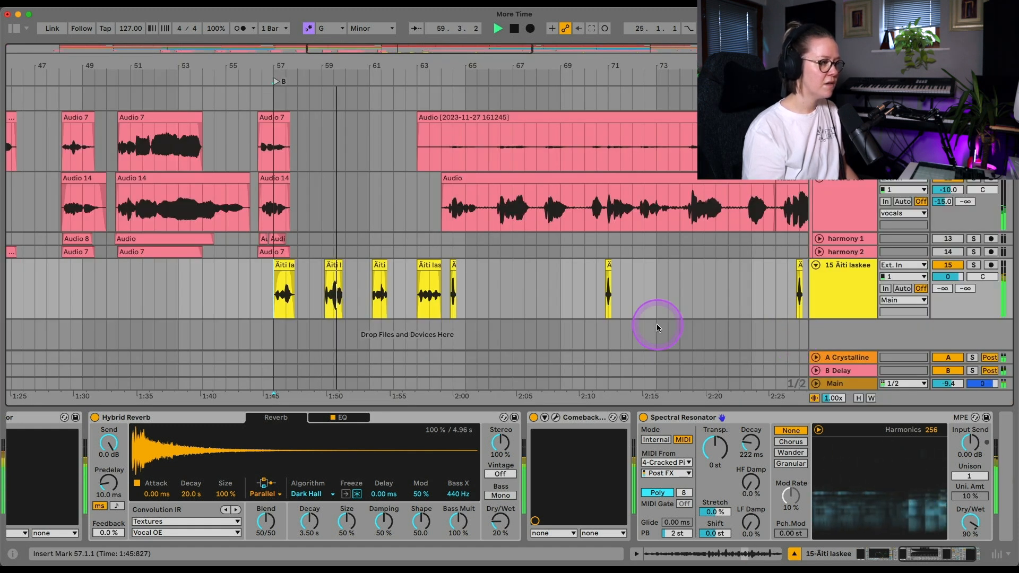